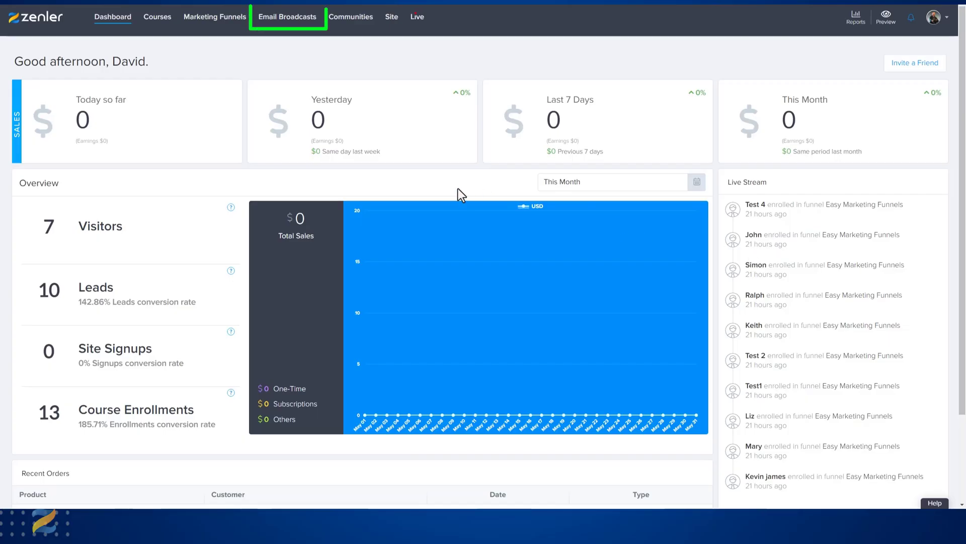
- Open Email Broadcasts to see the empty All Broadcasts page
click(287, 18)
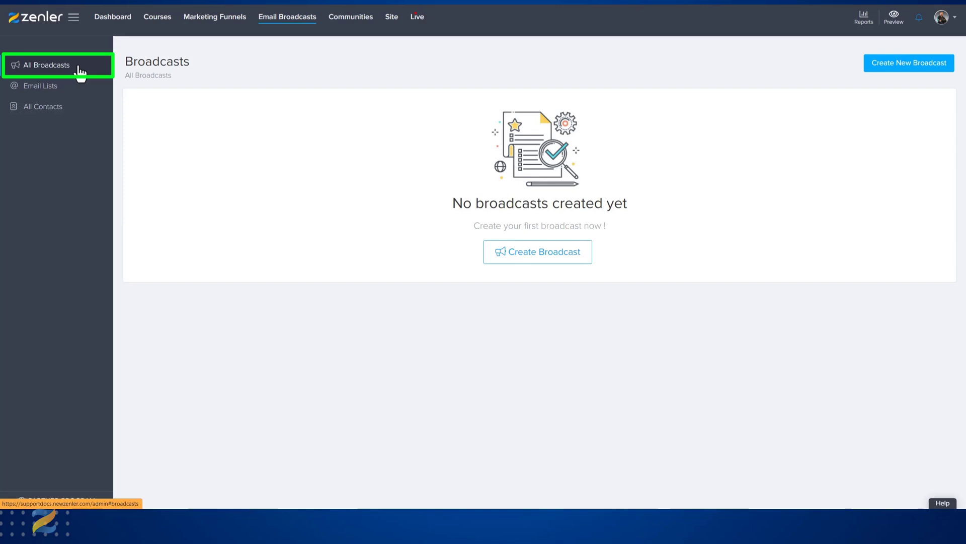
- Create a new broadcast titled 'Creating my First Email Broadcast'
click(549, 259)
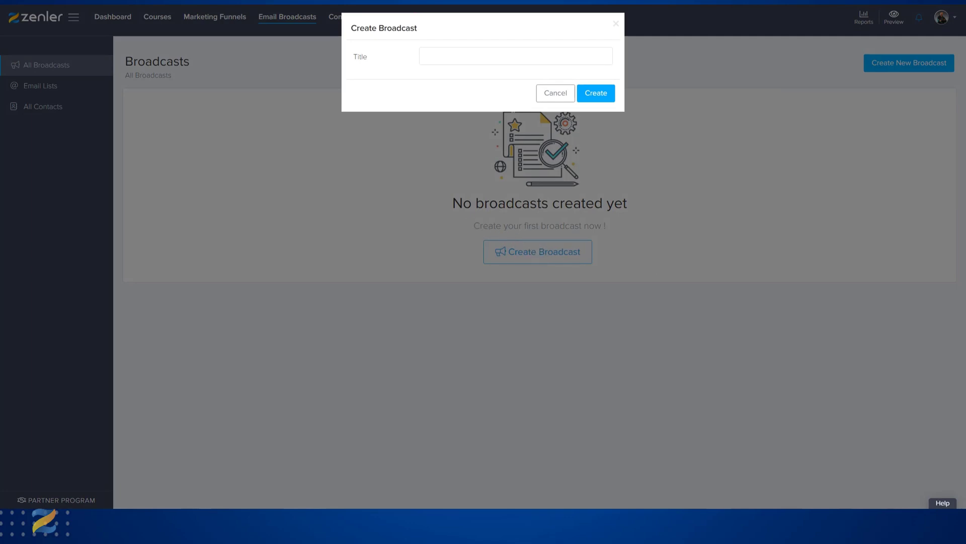
text(Creating my First Email Broadcast)
click(592, 95)
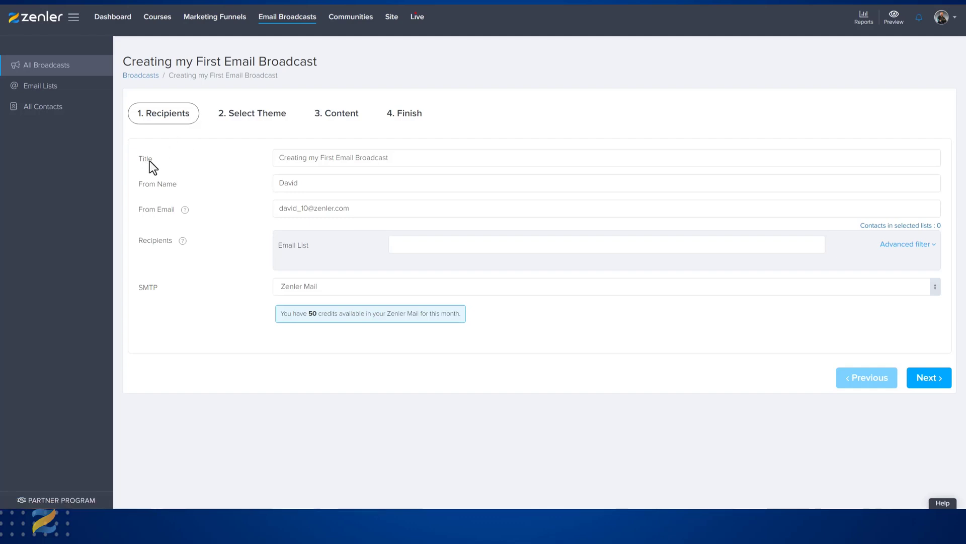
drag(279, 158, 398, 156)
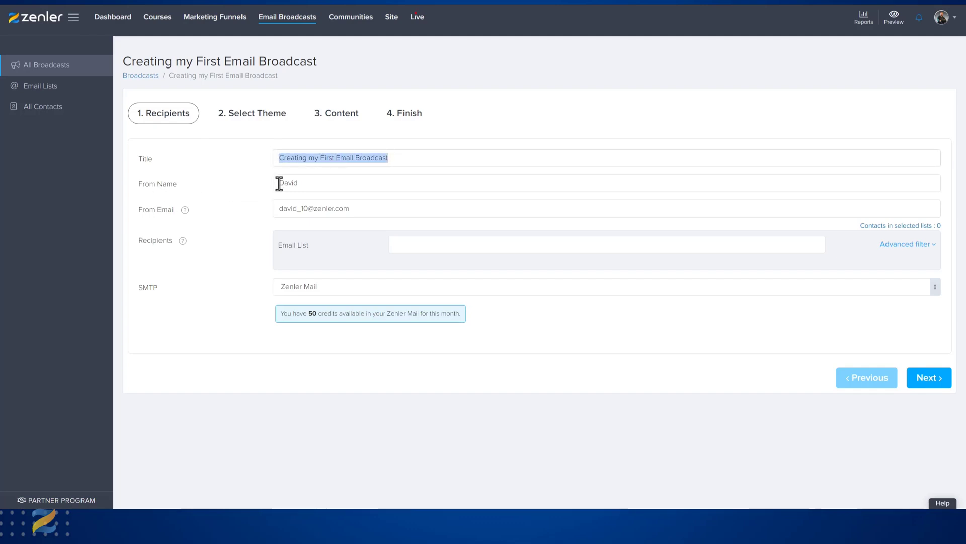
drag(277, 183, 334, 183)
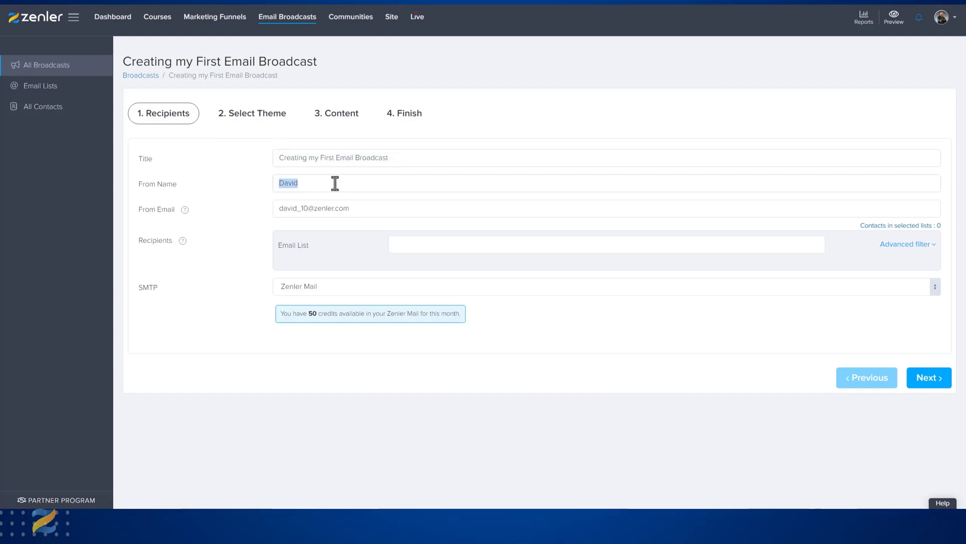
click(283, 208)
drag(284, 208, 378, 208)
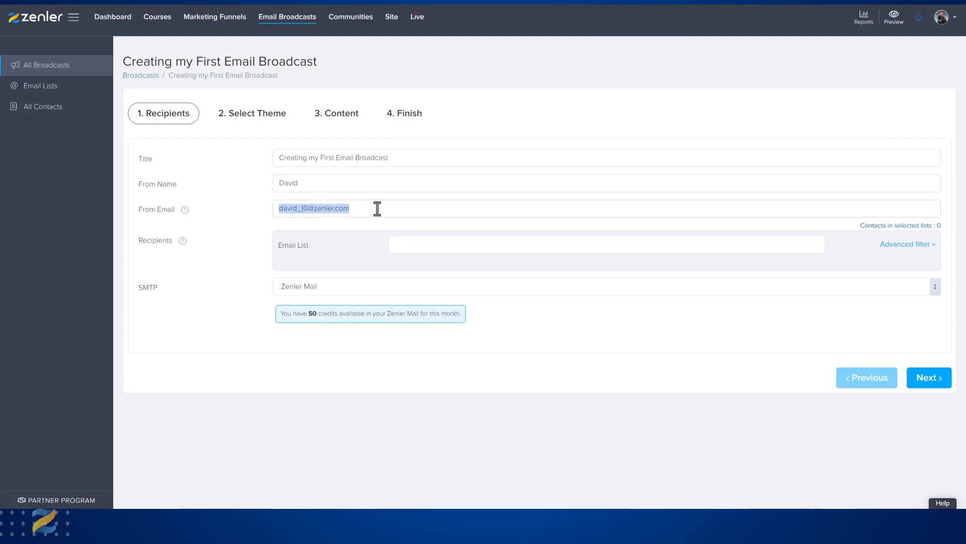
click(377, 208)
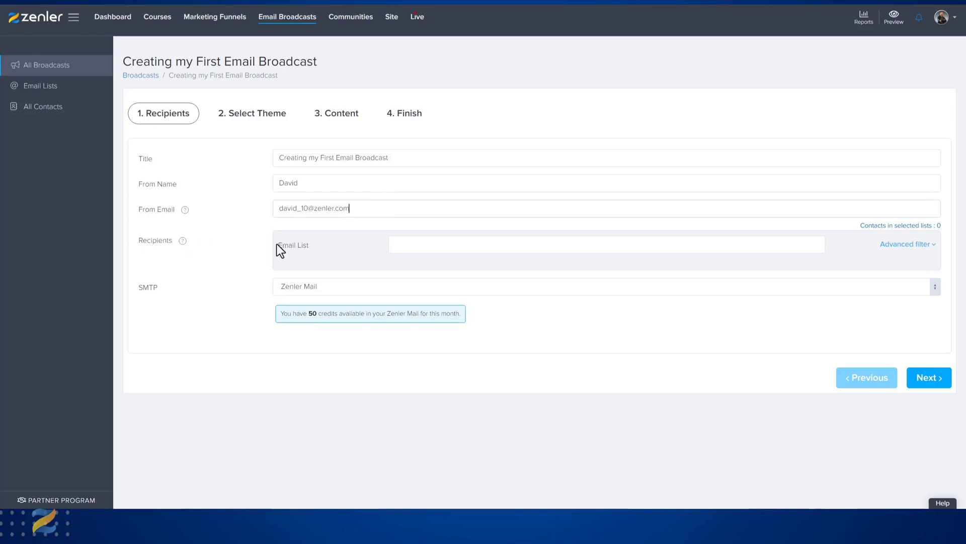
click(468, 246)
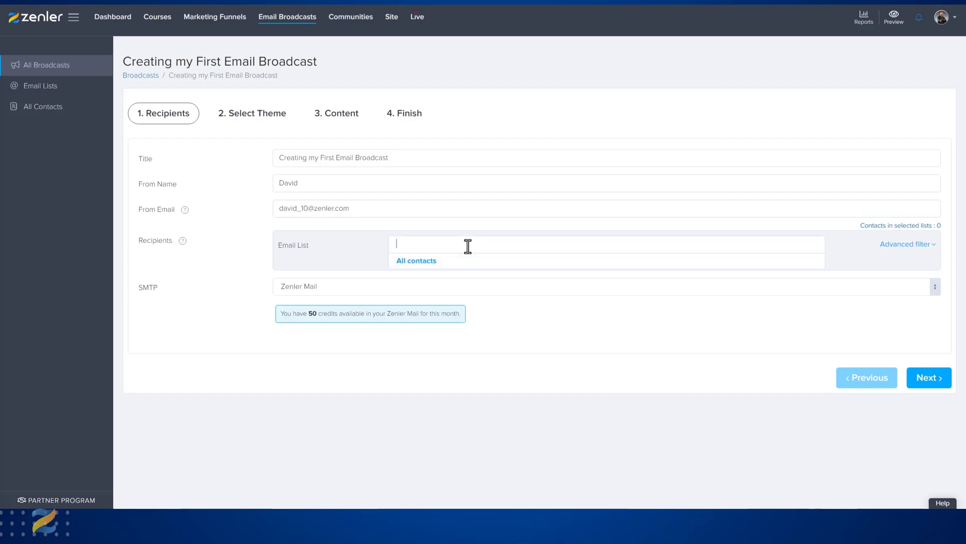
click(429, 262)
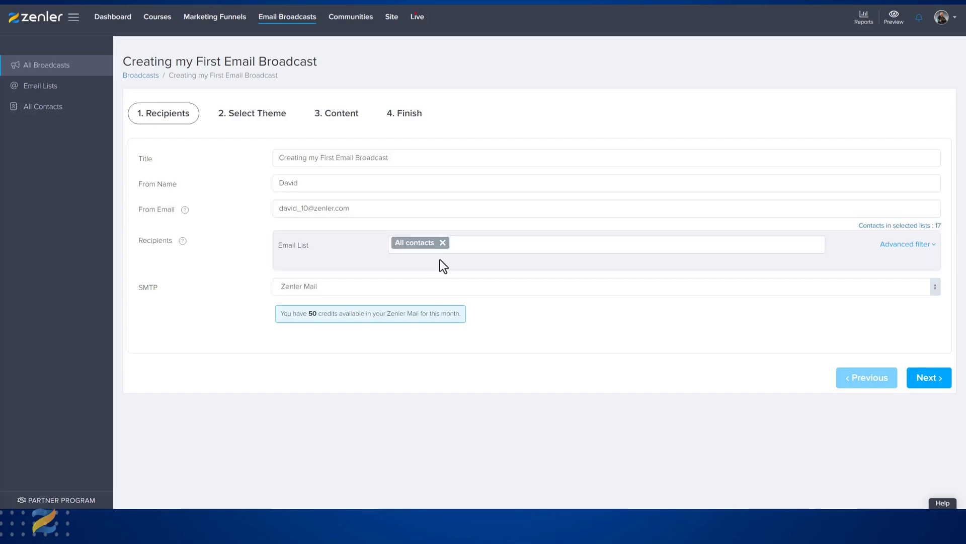
click(442, 243)
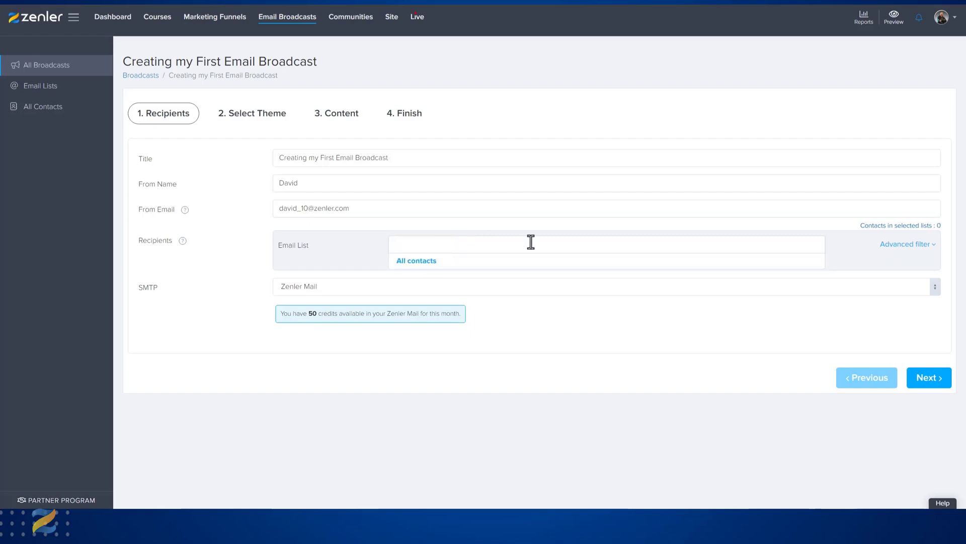
click(856, 240)
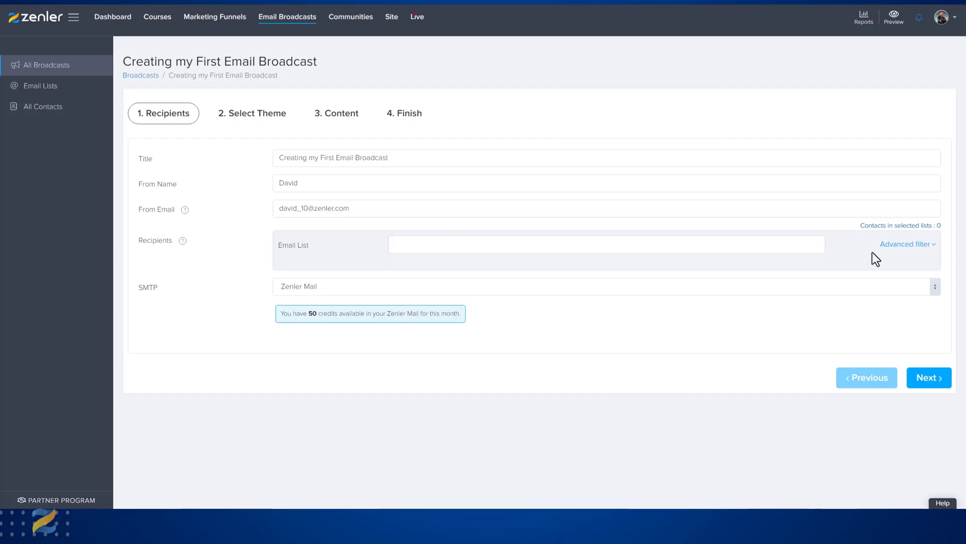
- Add an advanced filter group with one condition row and browse the condition options
click(908, 244)
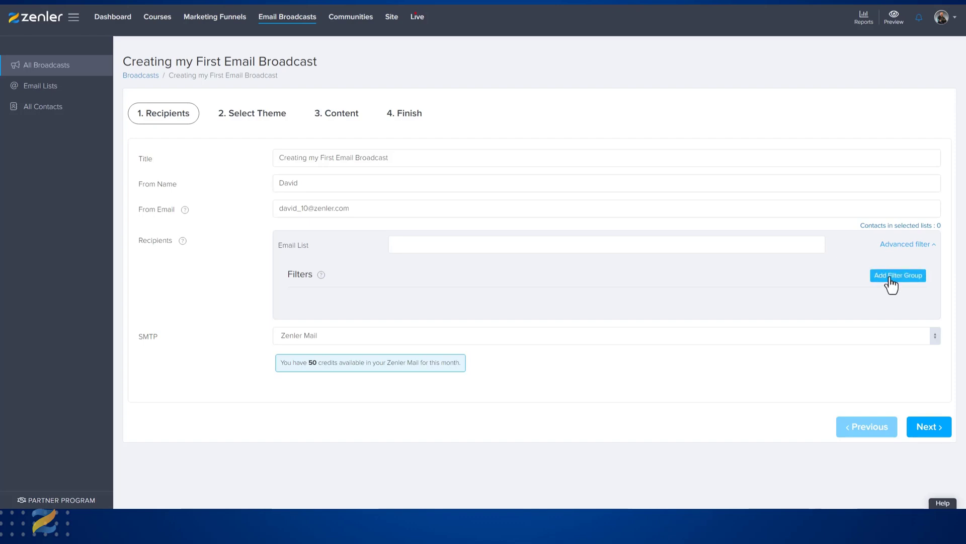
click(888, 277)
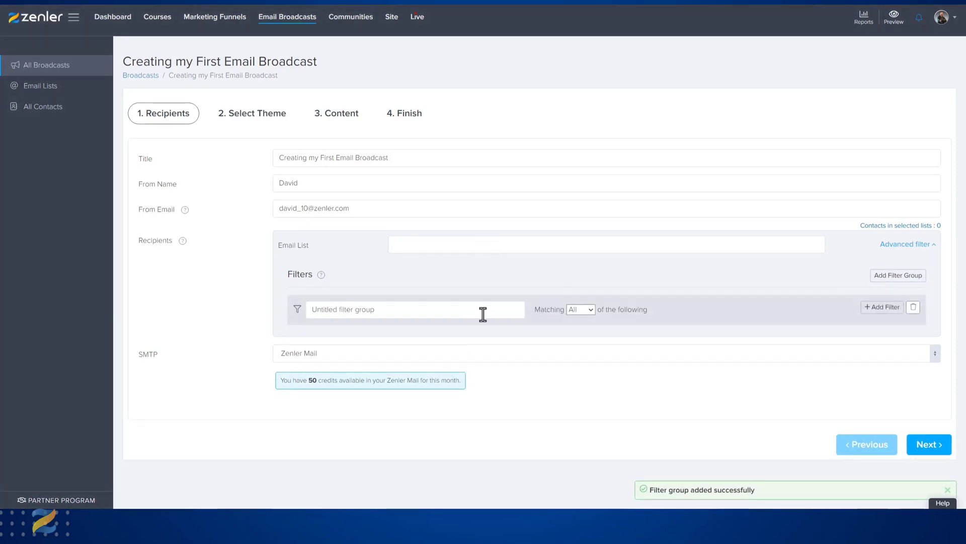
click(876, 308)
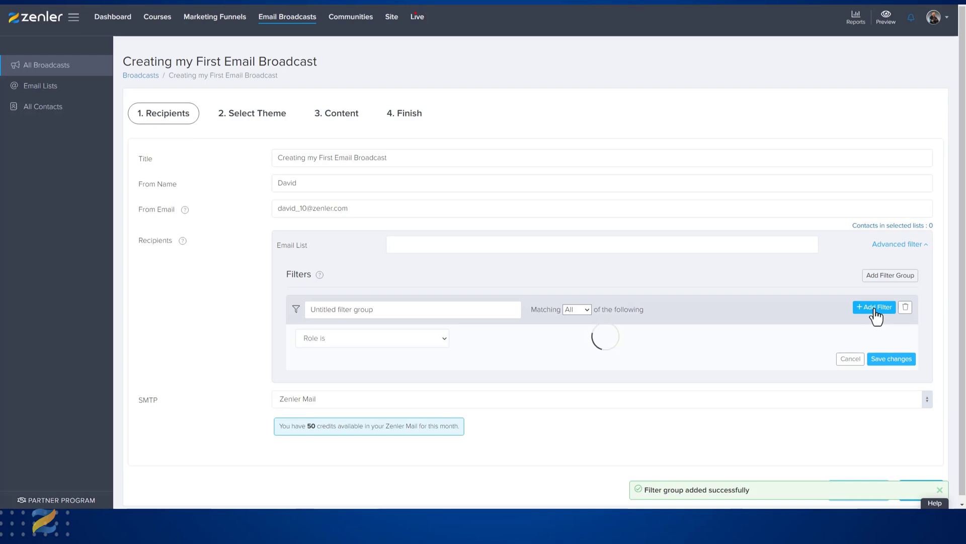
click(443, 339)
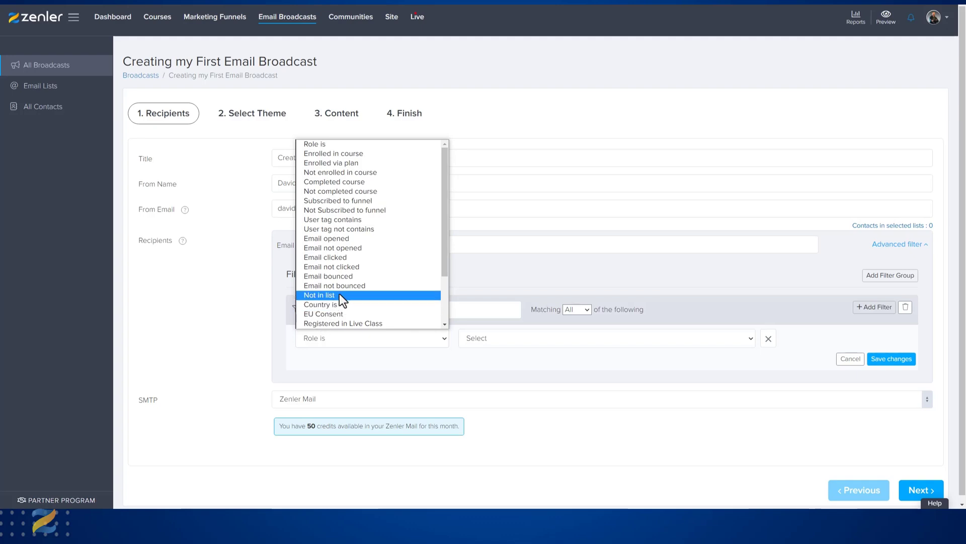
scroll(339, 295, down, 3)
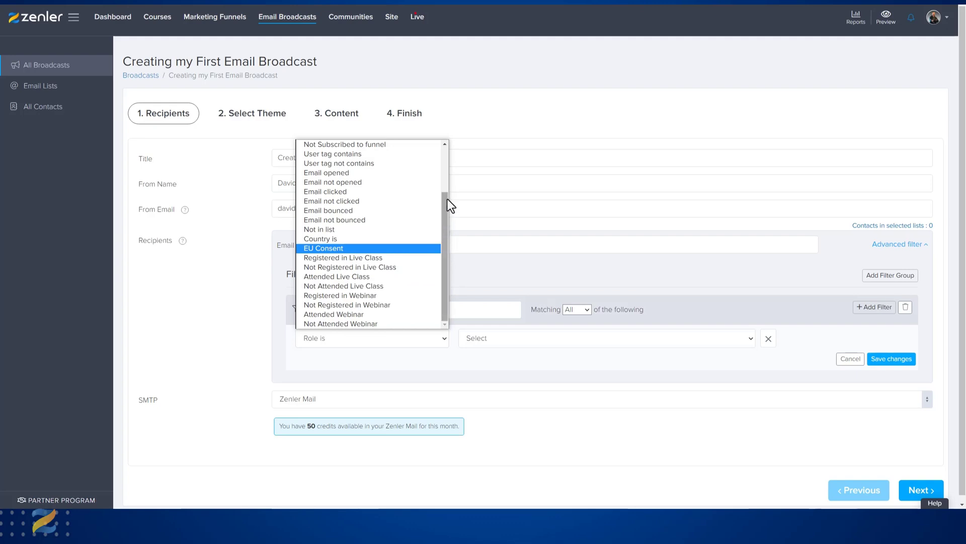
drag(448, 199, 442, 158)
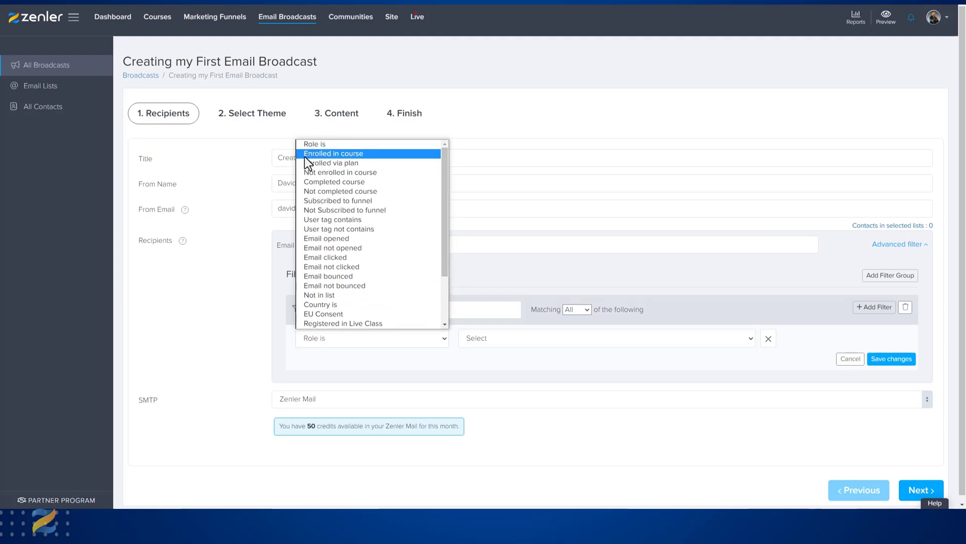
- Save an 'Enrolled in course Marketing made Easy' filter, then delete that filter group
click(331, 154)
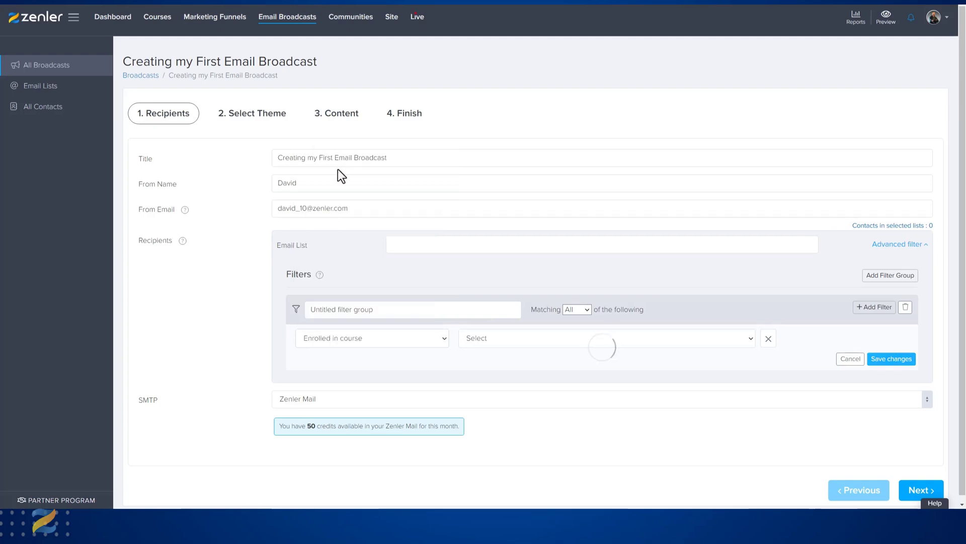
click(502, 337)
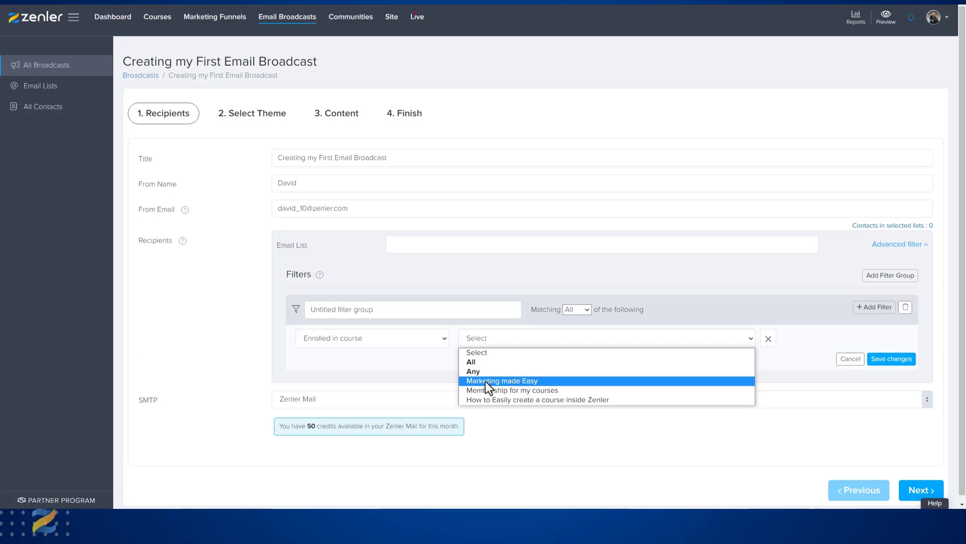
click(506, 381)
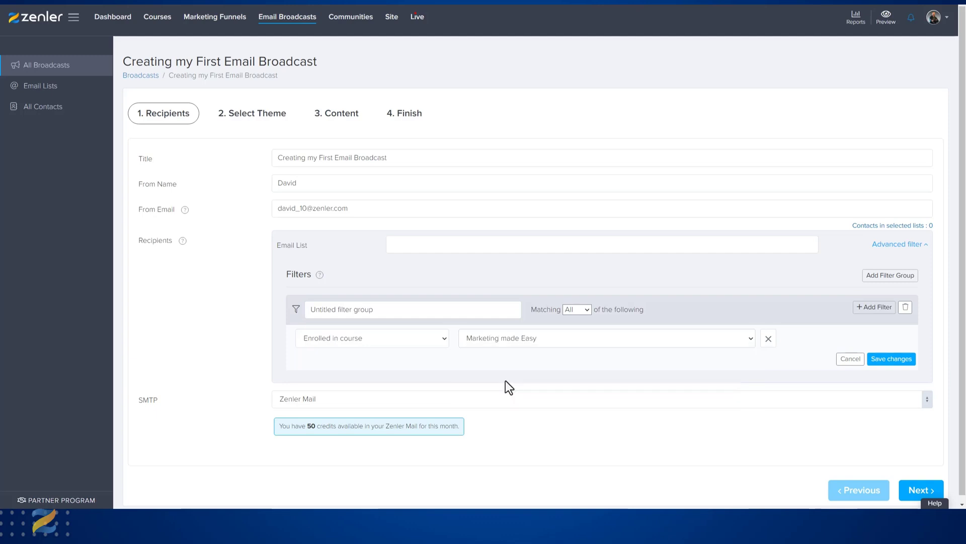
click(880, 359)
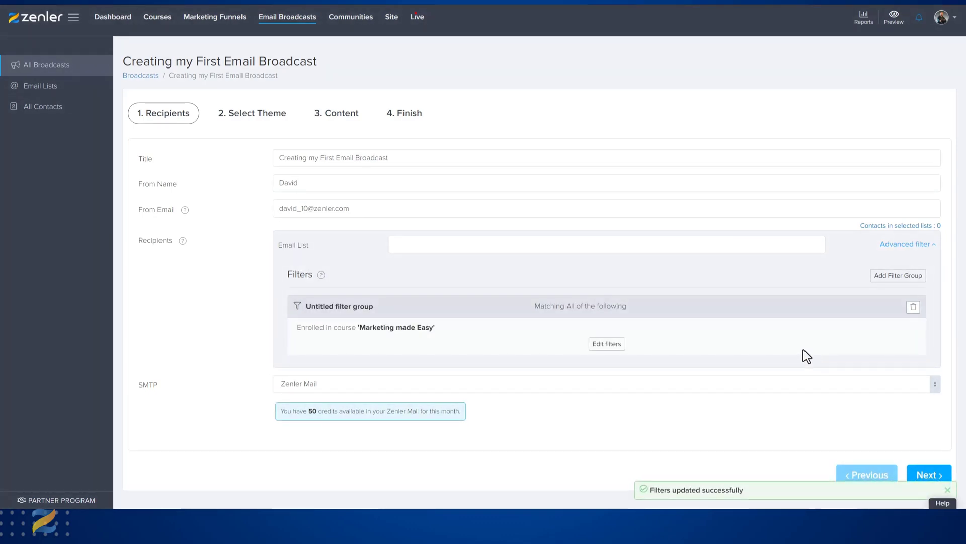
click(913, 308)
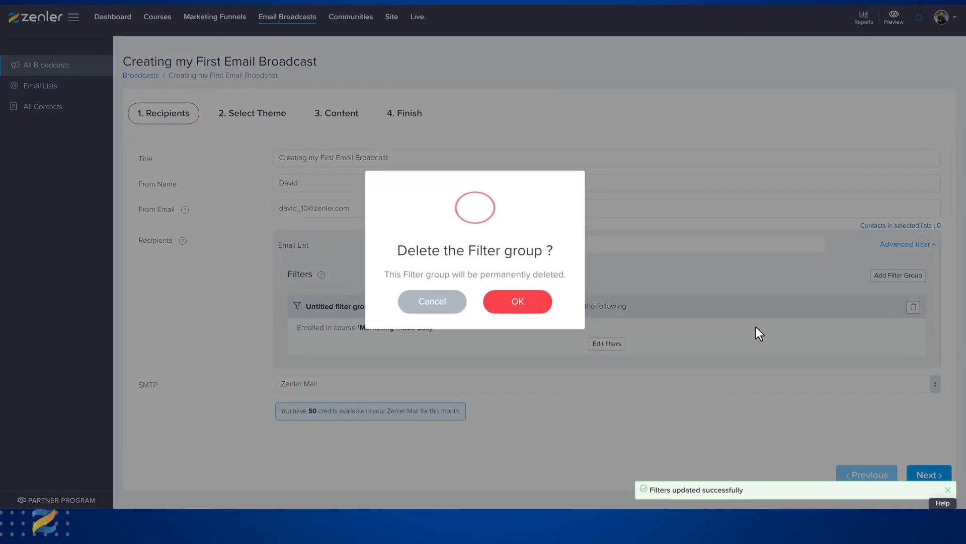
click(538, 303)
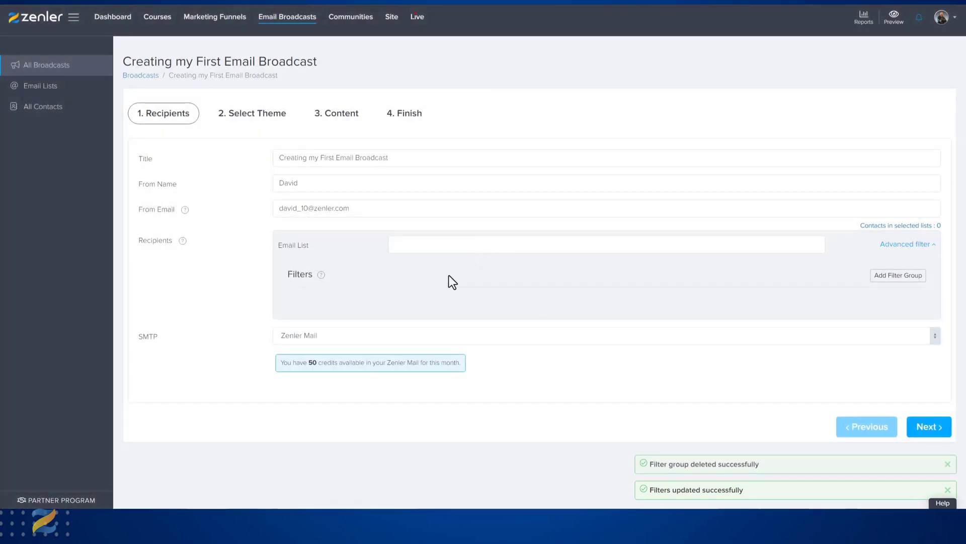
- Target the All contacts email list and send through Zenler Mail SMTP
click(412, 249)
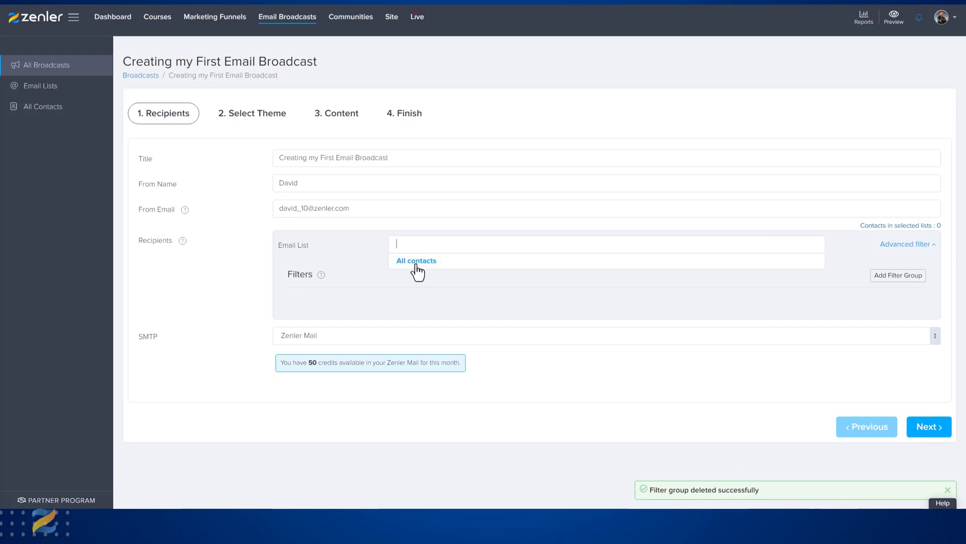
click(414, 265)
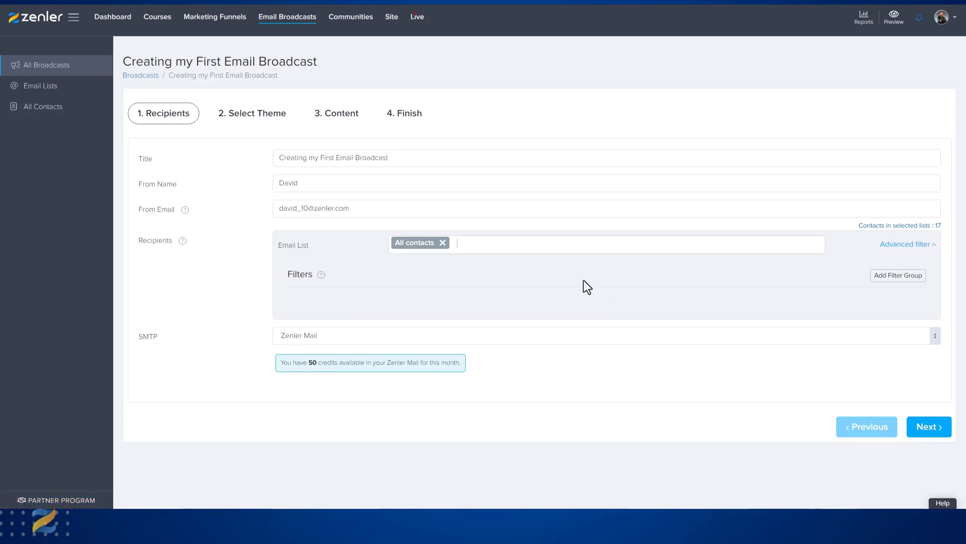
click(507, 346)
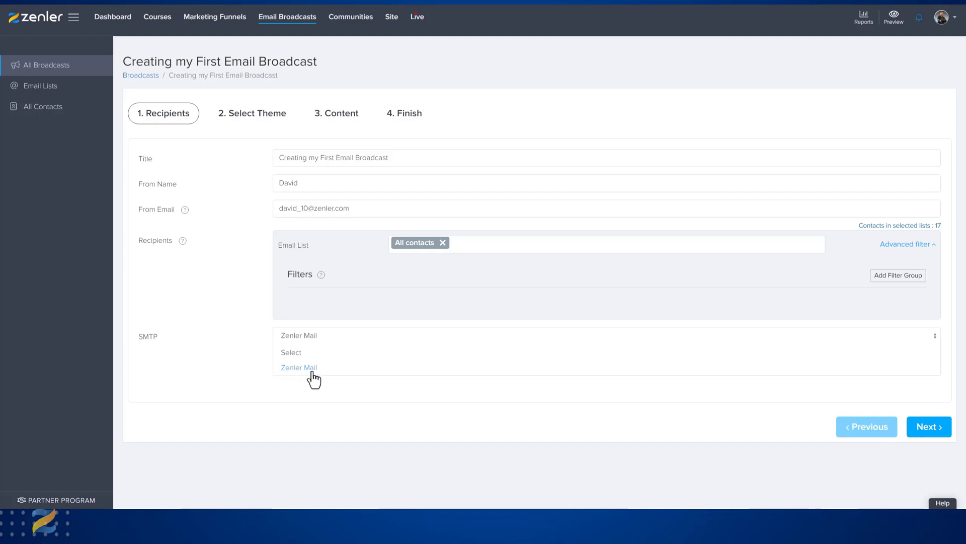
click(250, 373)
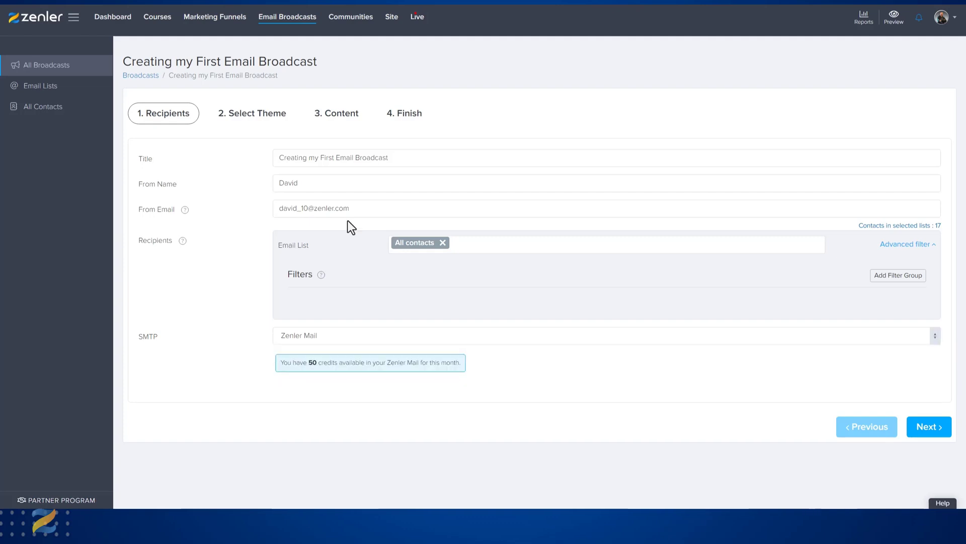
right_click(391, 19)
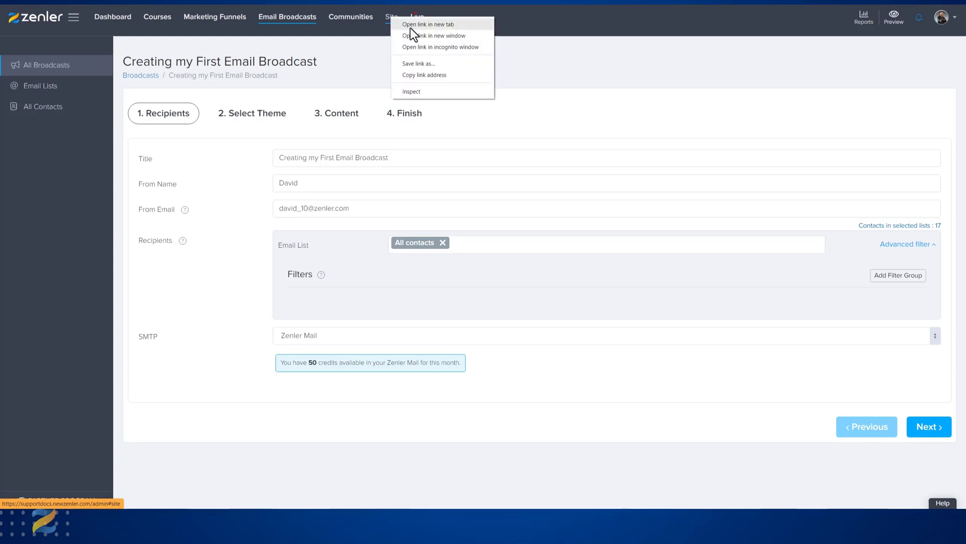
click(410, 28)
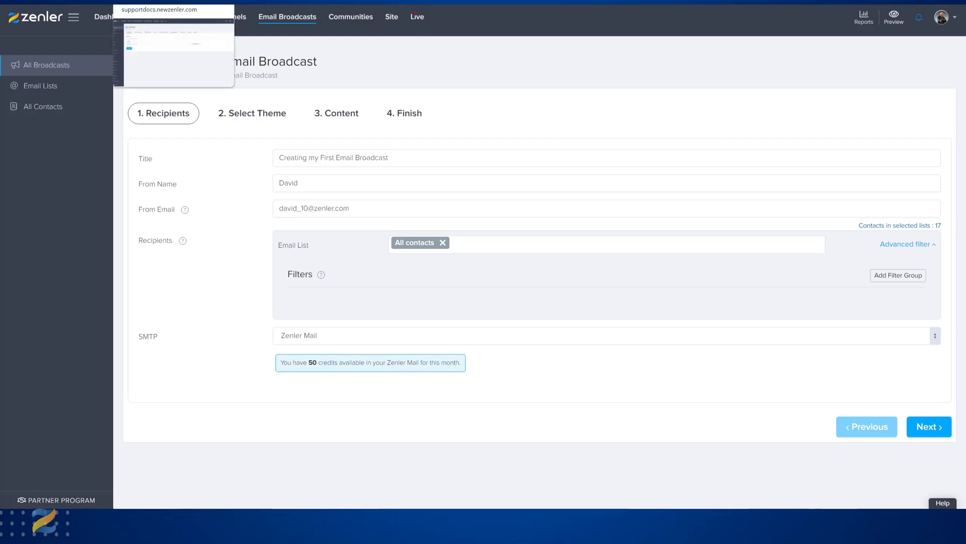
click(173, 3)
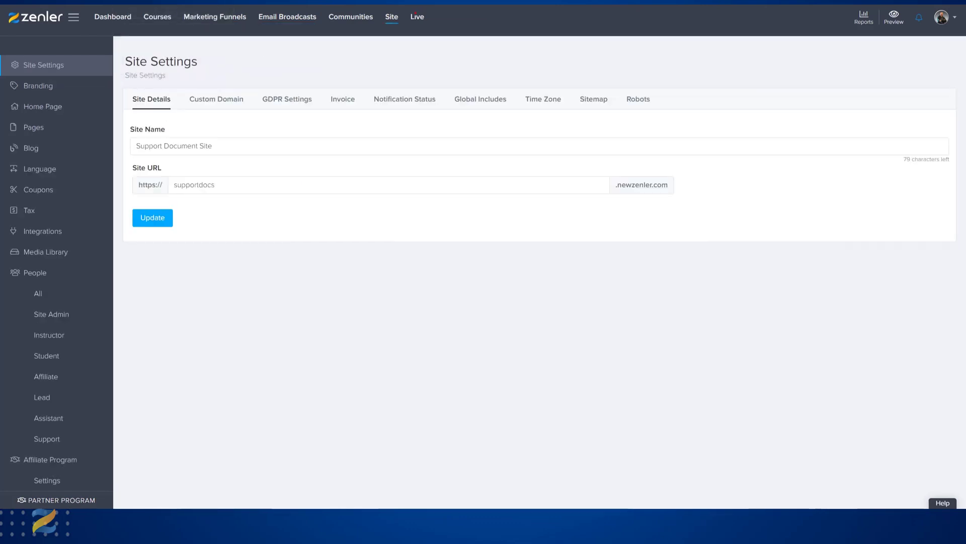
click(68, 231)
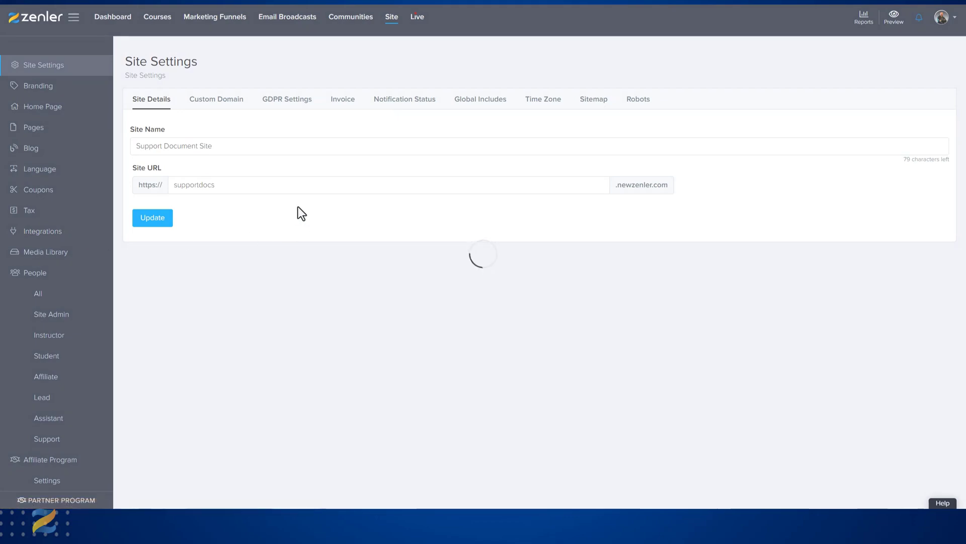
scroll(304, 225, down, 7)
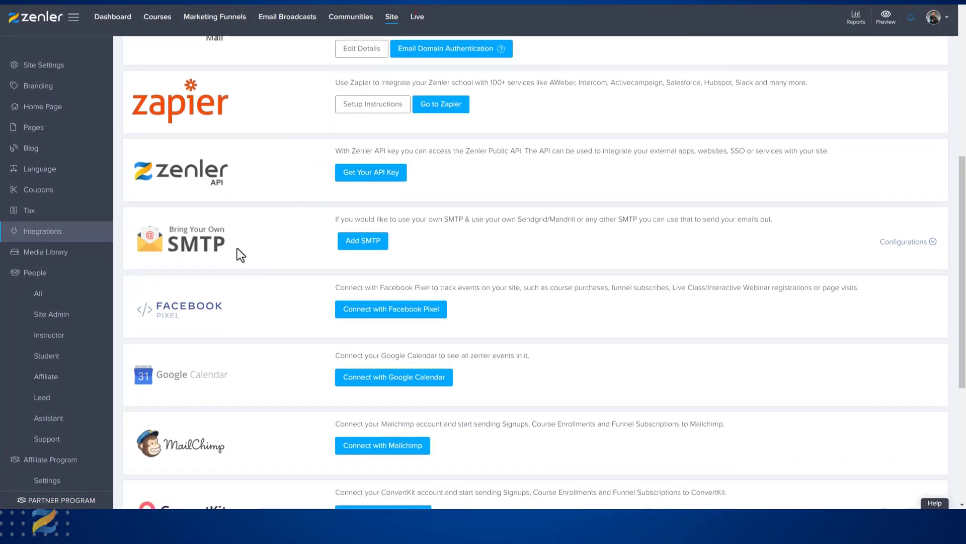
drag(782, 221, 326, 220)
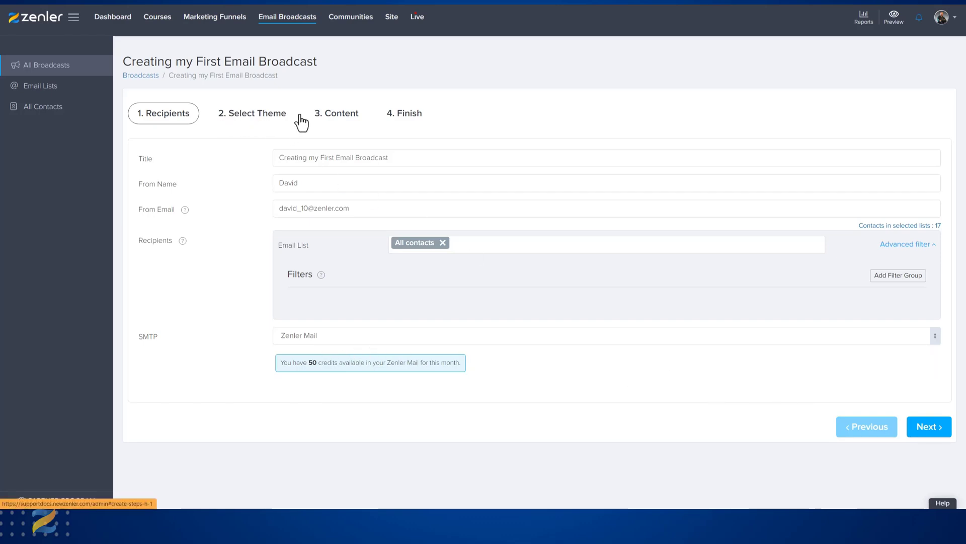
- Advance to the Select Theme step and browse the email template gallery
click(925, 432)
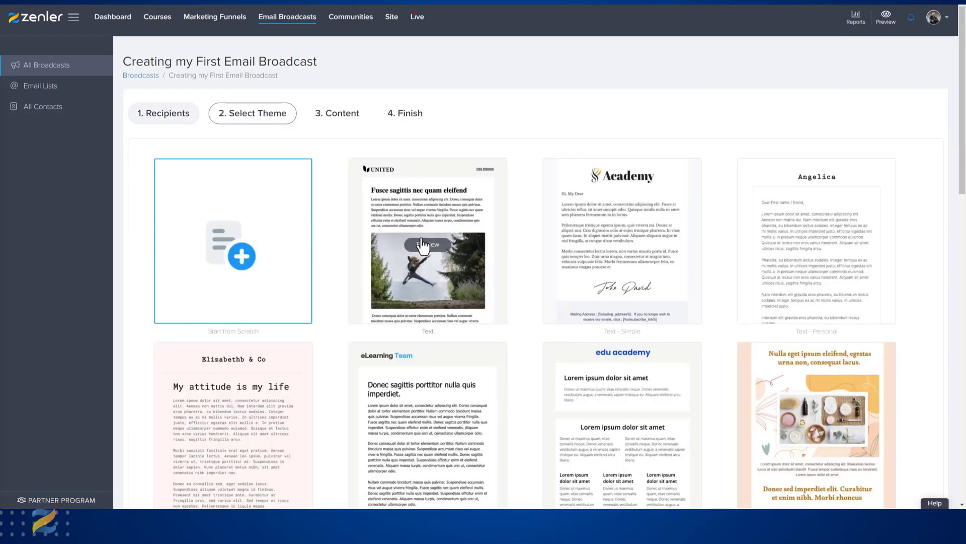
scroll(428, 249, down, 5)
scroll(426, 249, down, 10)
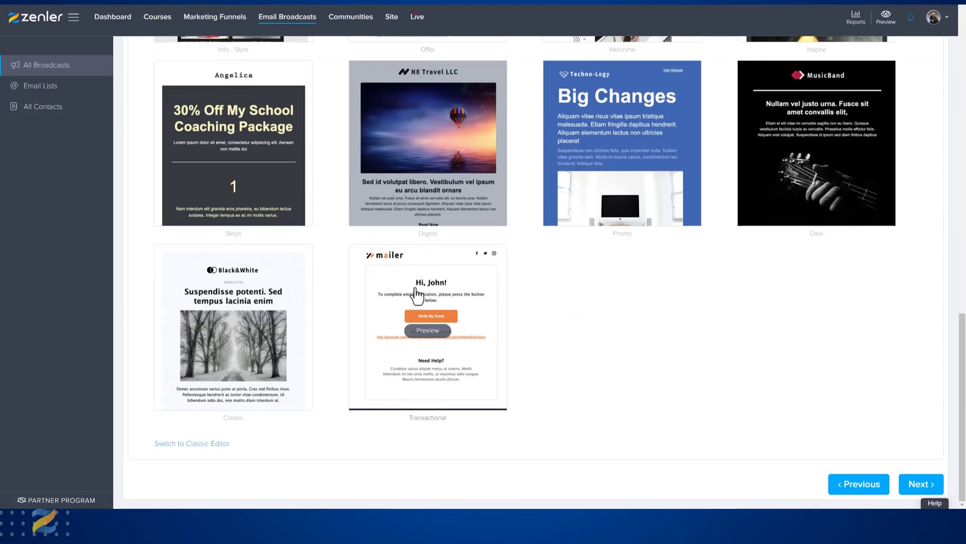
scroll(416, 295, up, 15)
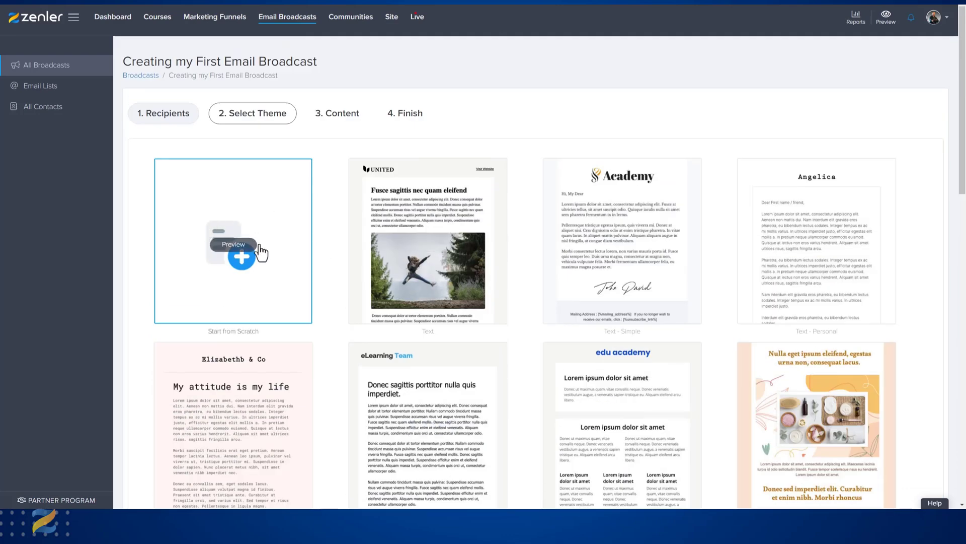
scroll(468, 283, down, 1)
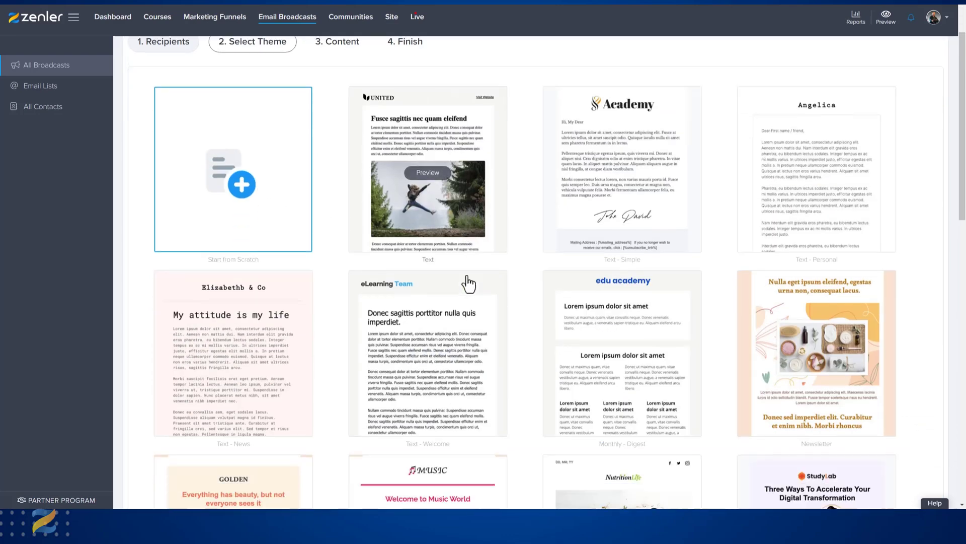
scroll(468, 283, down, 15)
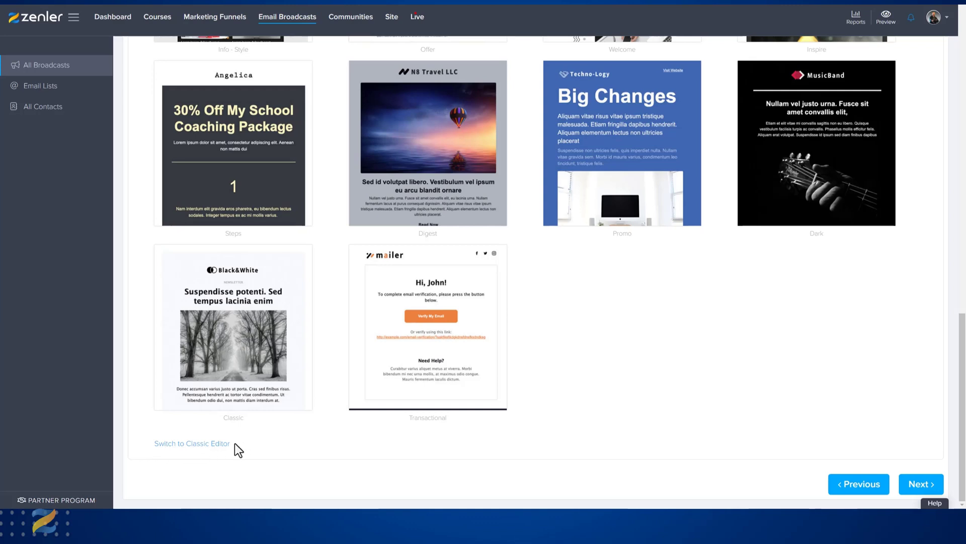
mouse_move(458, 345)
- Preview the full Steps theme design
mouse_move(270, 187)
click(235, 147)
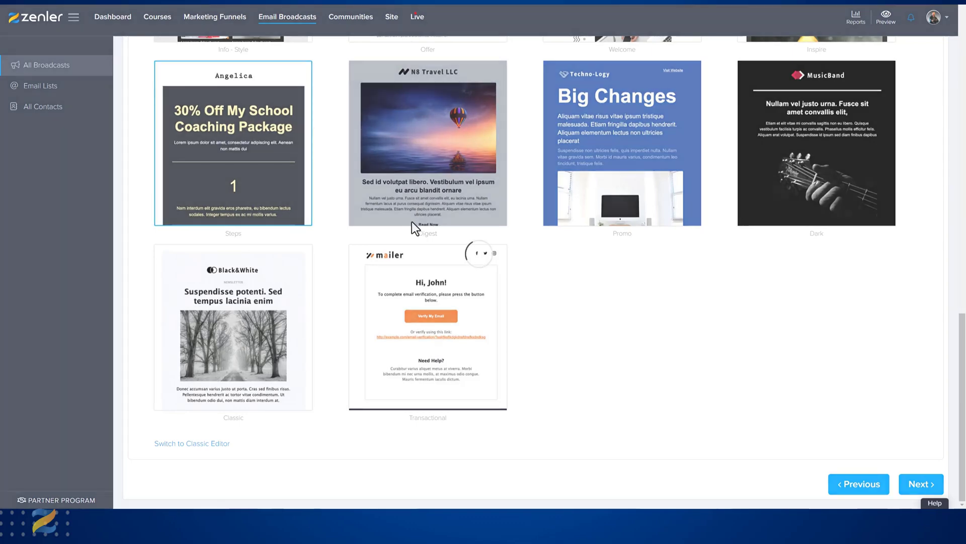
scroll(560, 277, down, 8)
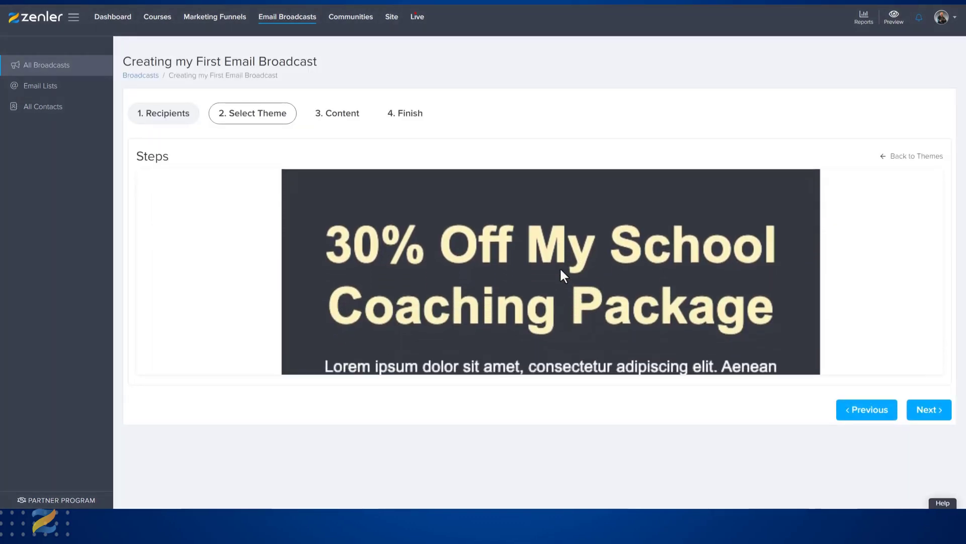
scroll(632, 261, down, 10)
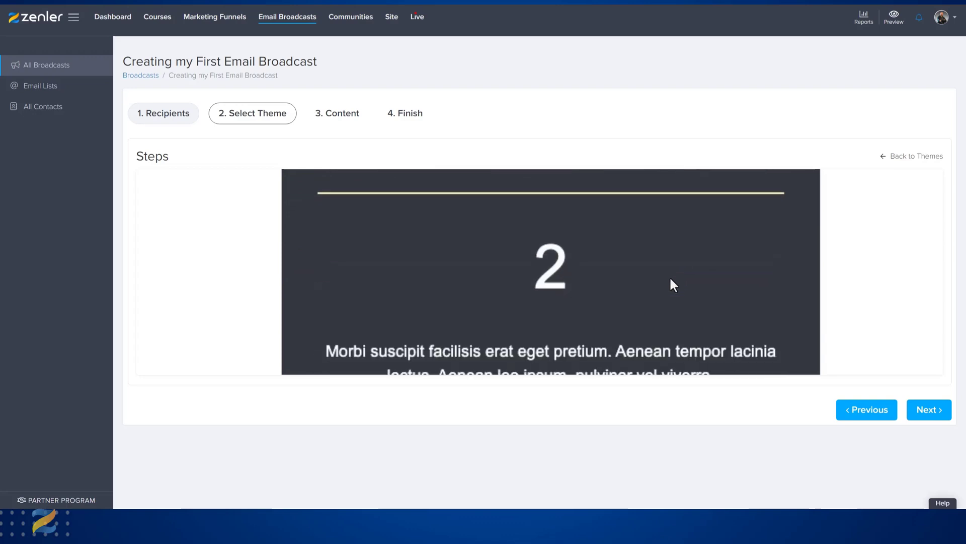
scroll(745, 266, down, 5)
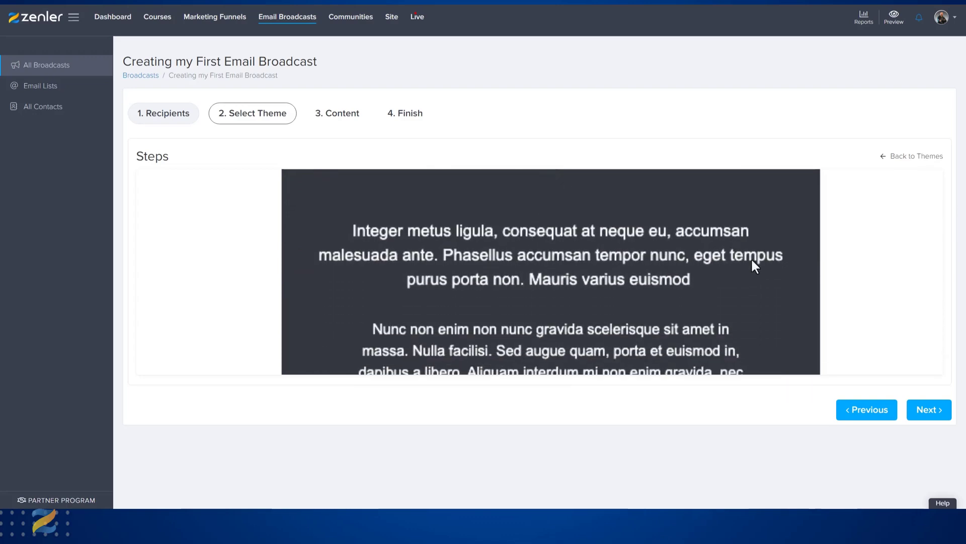
- Return to the theme gallery and choose the Transactional theme
click(901, 159)
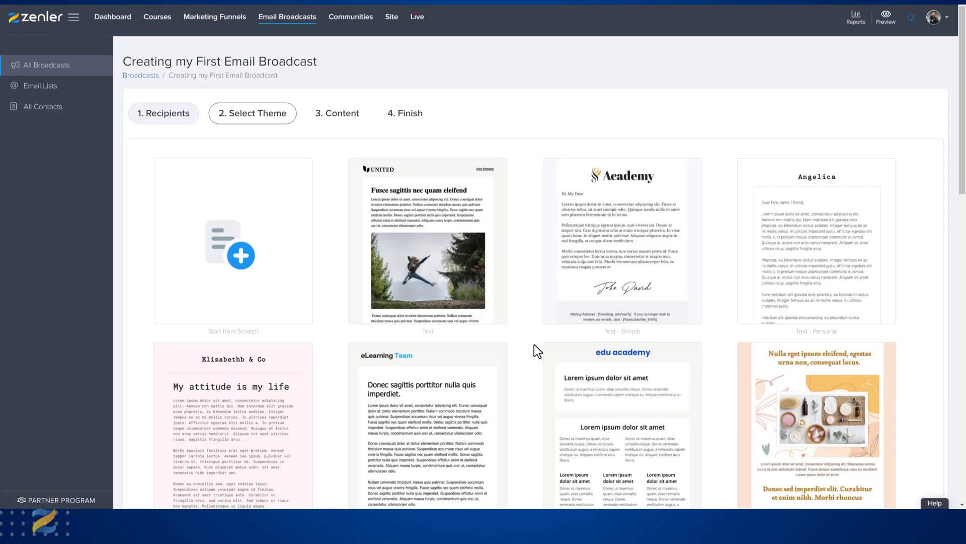
scroll(534, 344, down, 12)
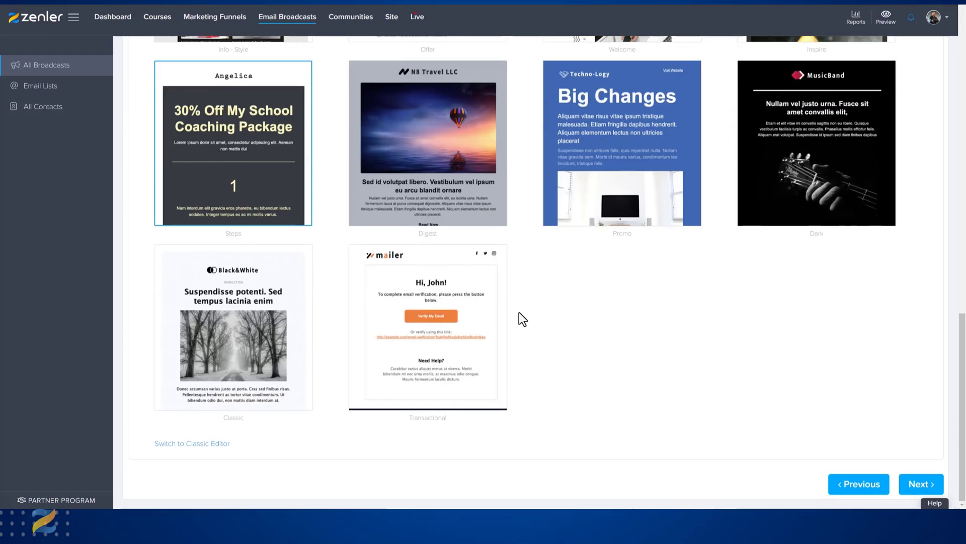
click(389, 301)
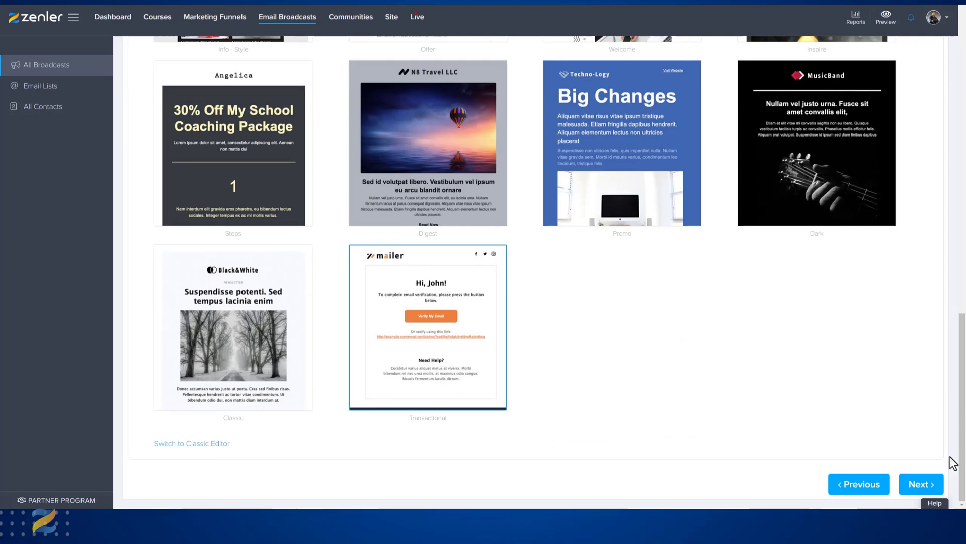
click(922, 485)
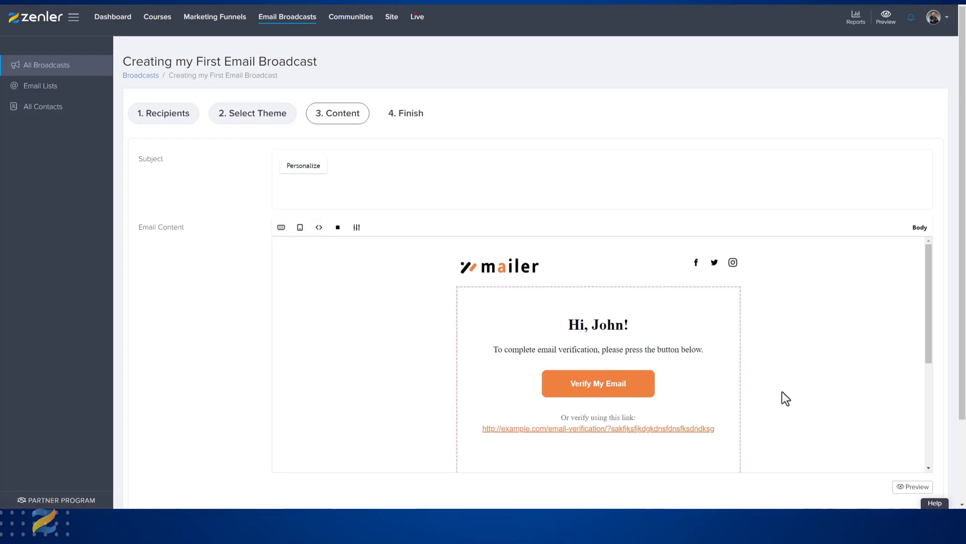
scroll(817, 381, down, 5)
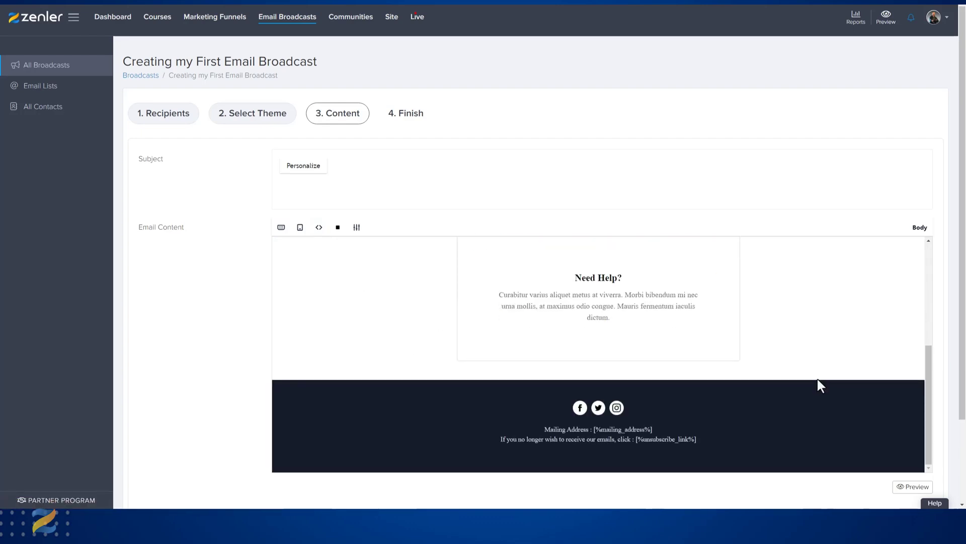
scroll(817, 378, up, 5)
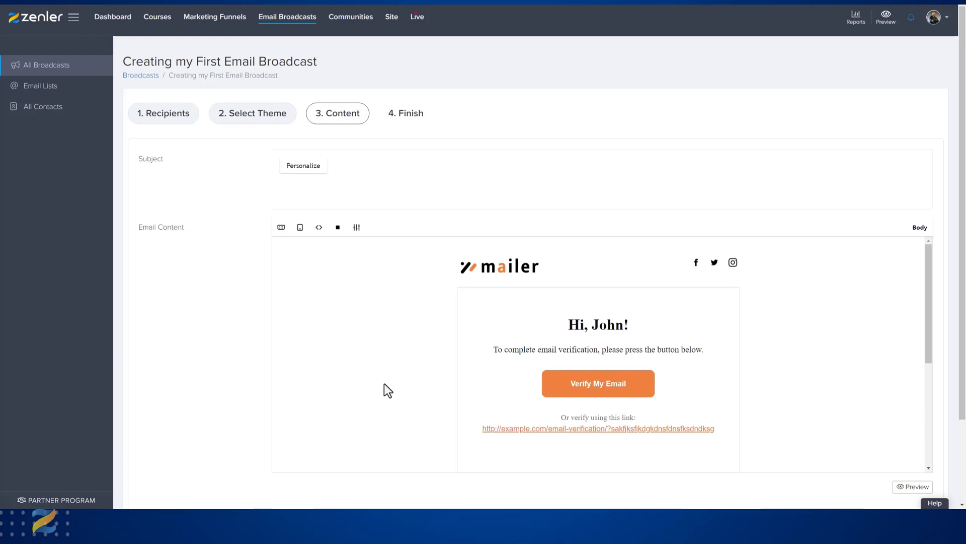
scroll(847, 378, down, 4)
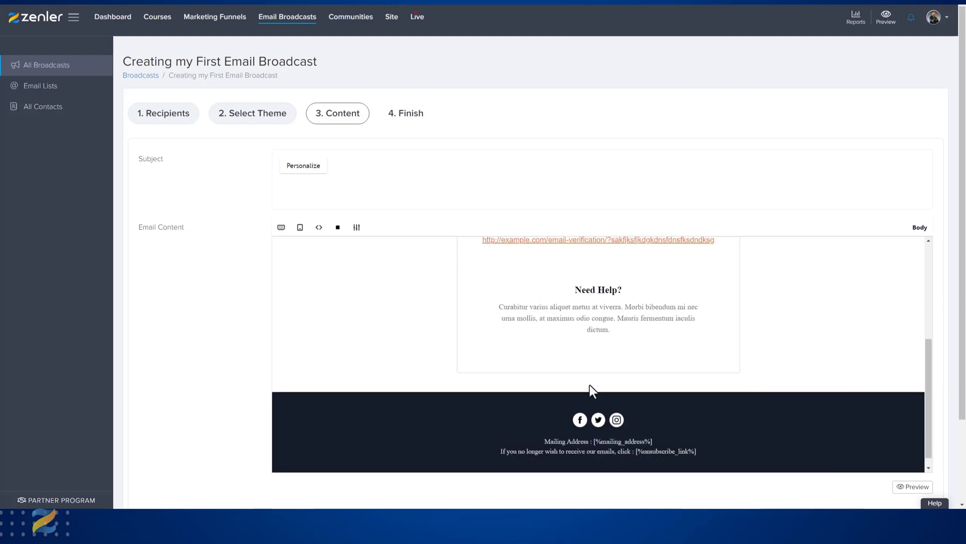
scroll(241, 355, down, 2)
scroll(408, 308, up, 5)
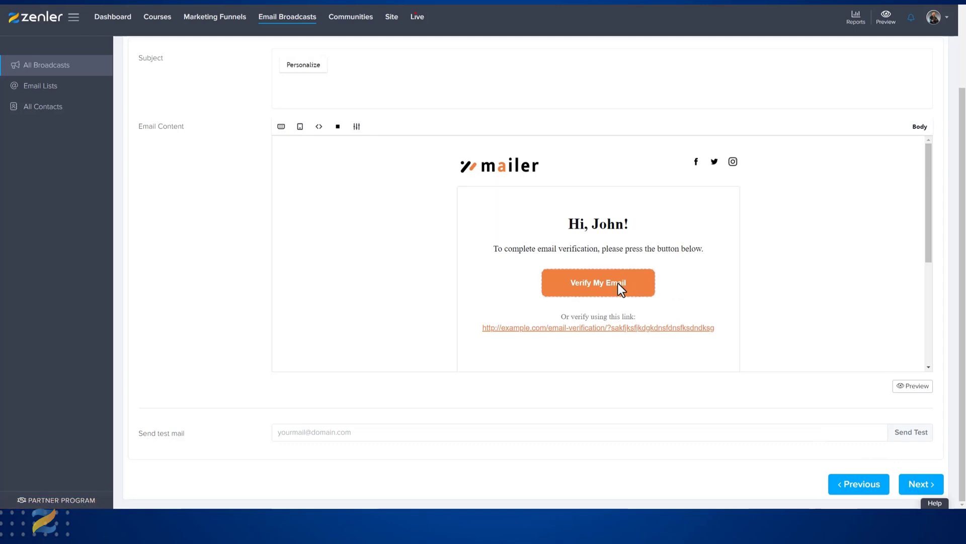
- Pick a saved address as the test mail recipient and attempt a test send
click(300, 433)
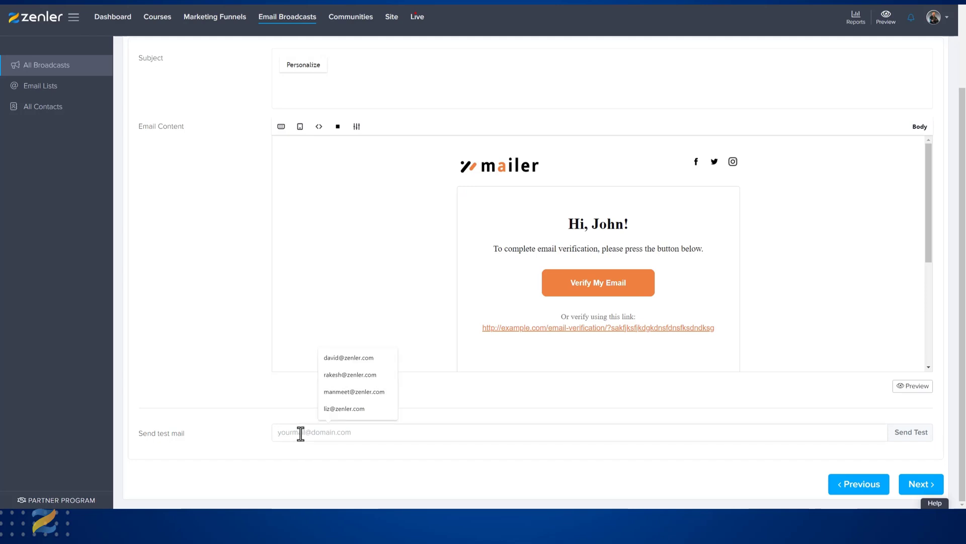
click(330, 358)
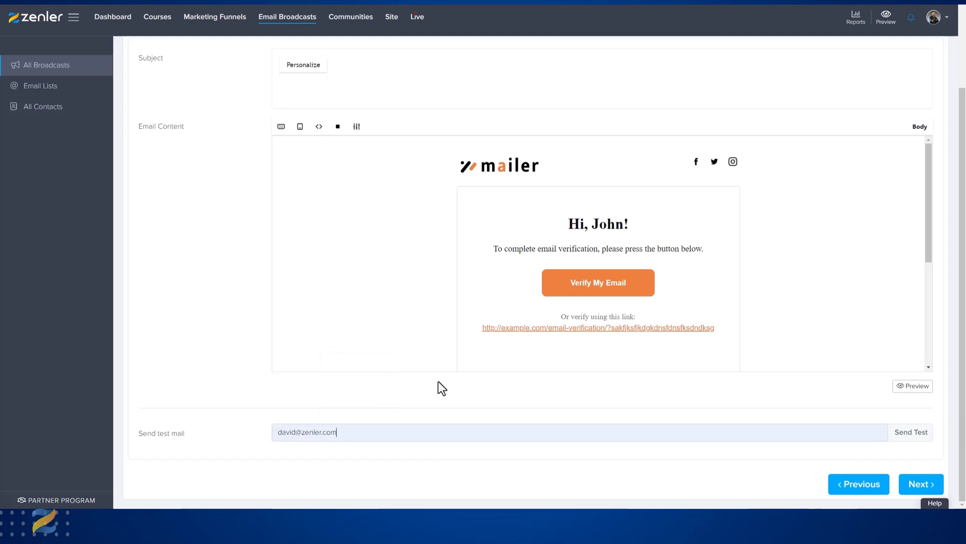
click(911, 442)
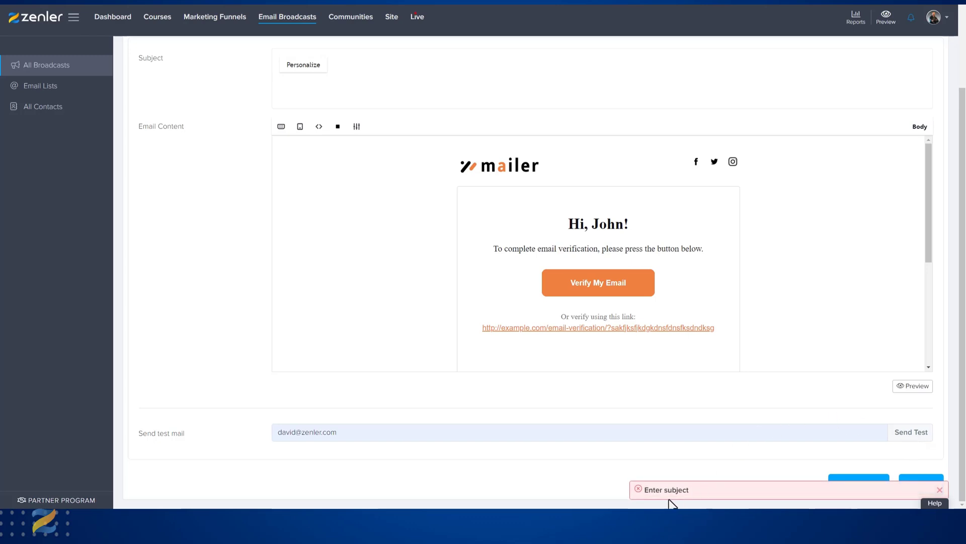
- Set the email subject to 'test' and resend the test mail successfully
drag(643, 491, 709, 489)
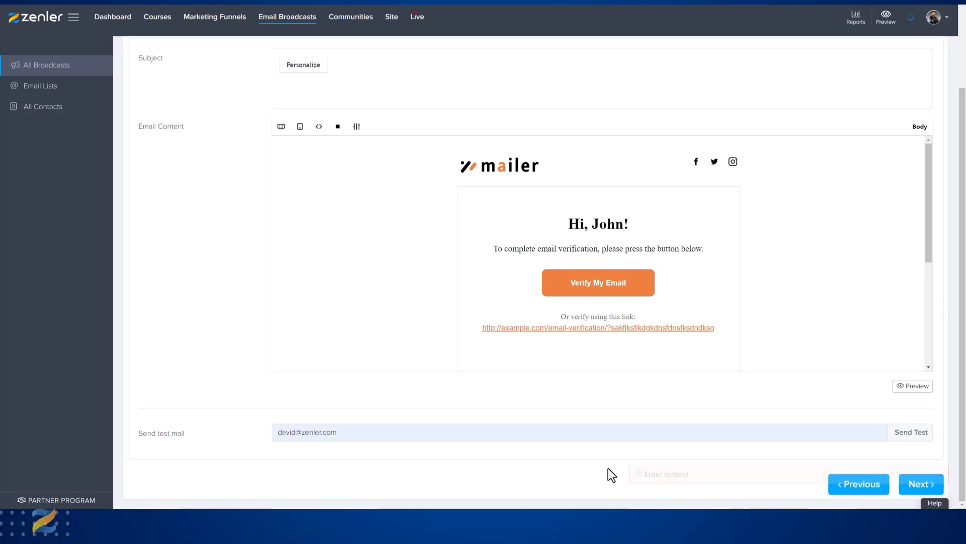
scroll(610, 465, up, 2)
scroll(611, 464, up, 1)
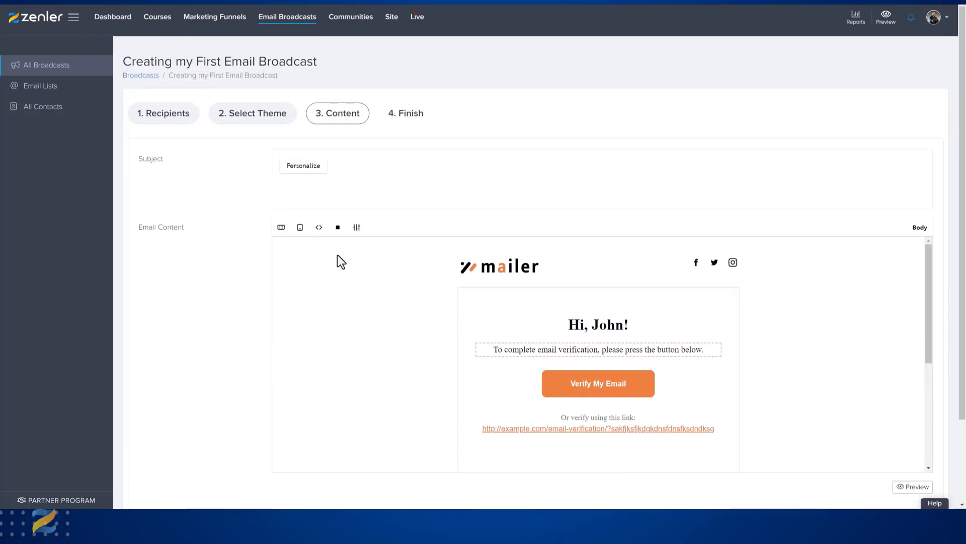
click(284, 199)
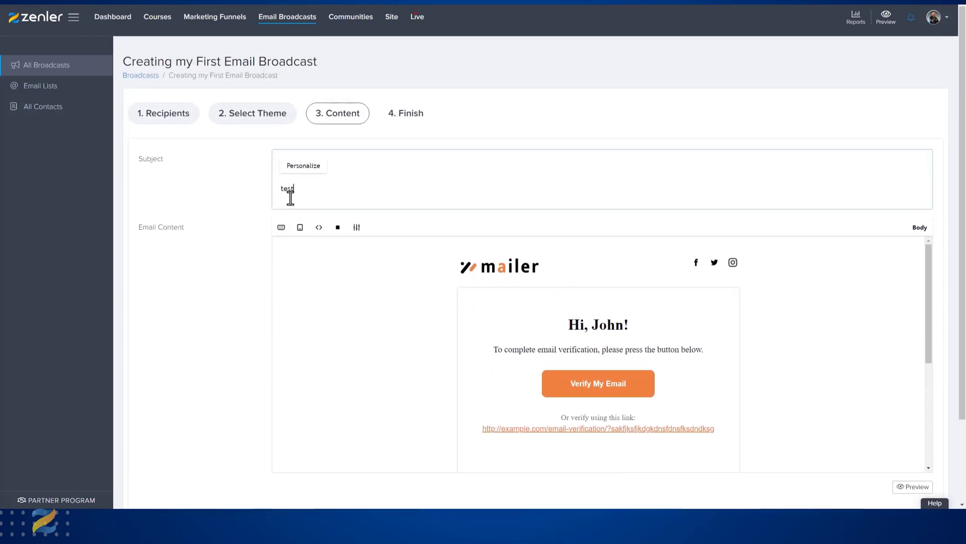
scroll(222, 334, down, 2)
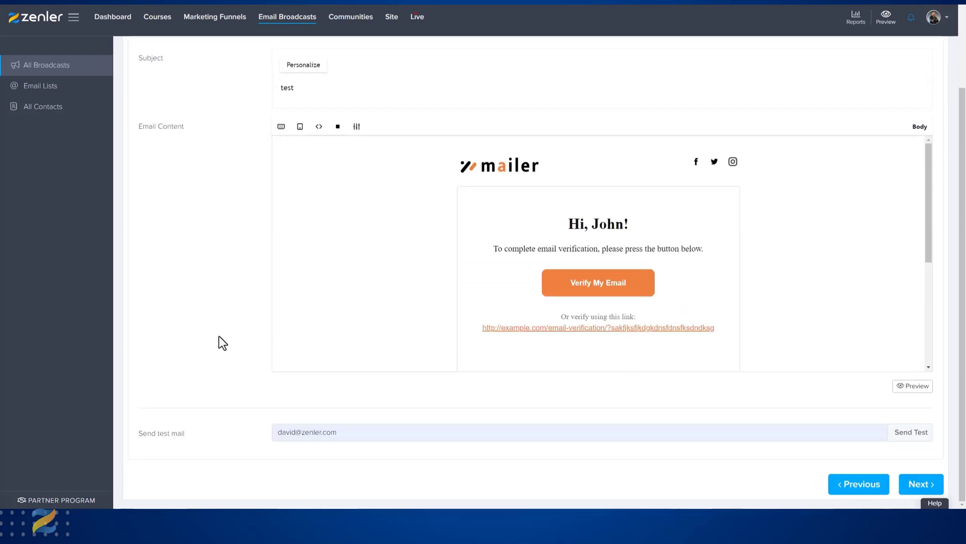
click(904, 437)
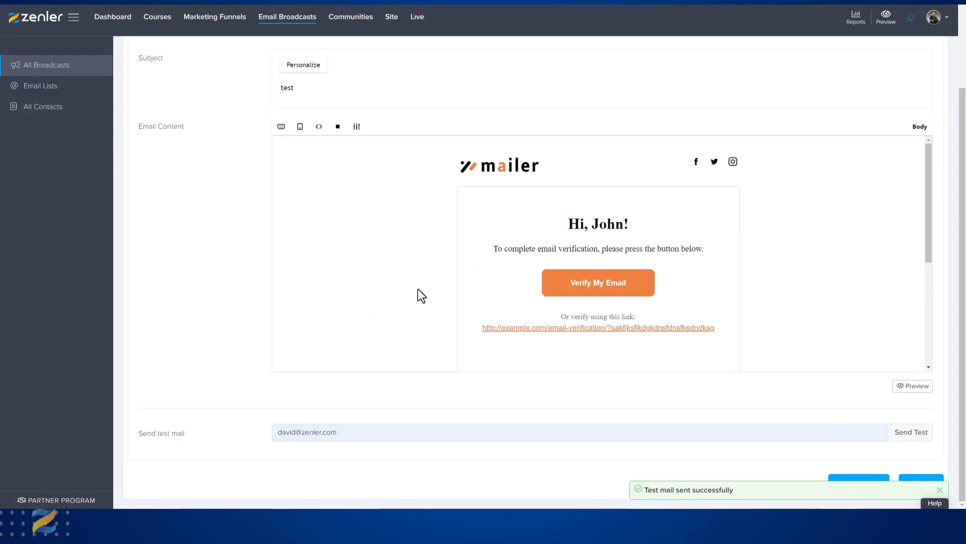
click(914, 387)
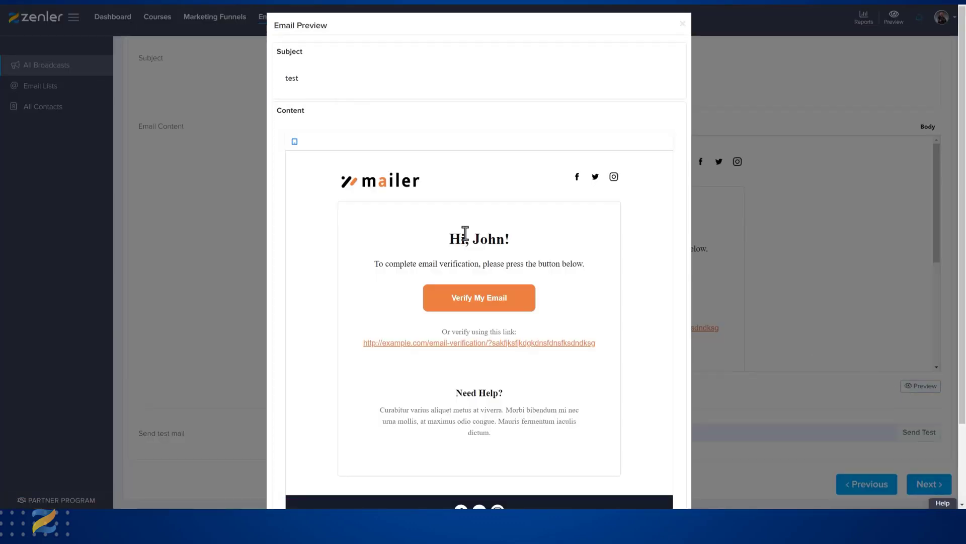
scroll(447, 227, down, 2)
scroll(443, 219, up, 2)
scroll(593, 261, down, 2)
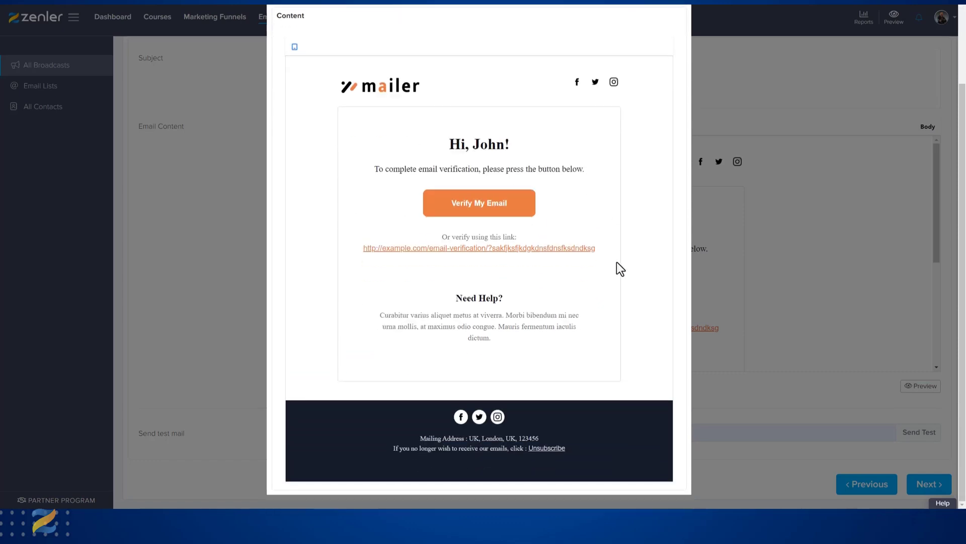
scroll(619, 259, up, 2)
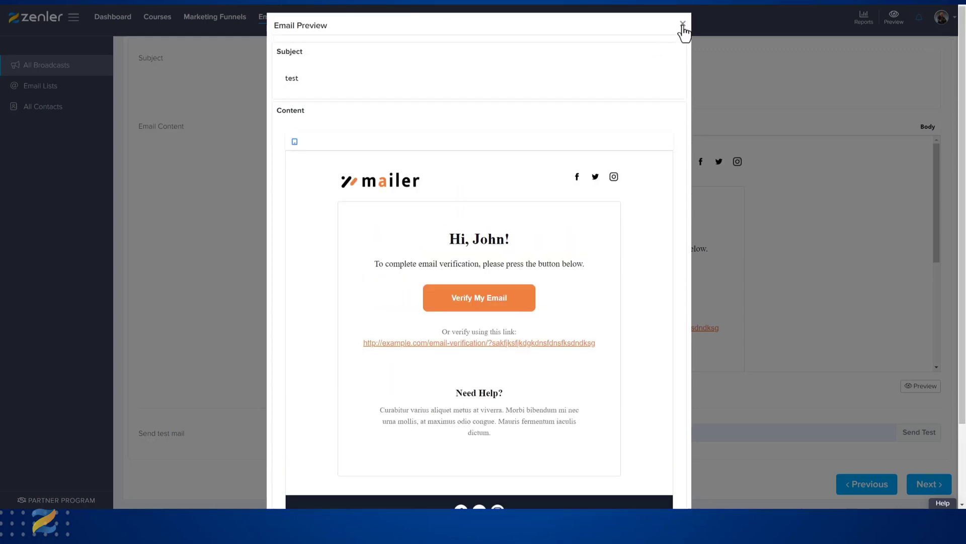
click(683, 25)
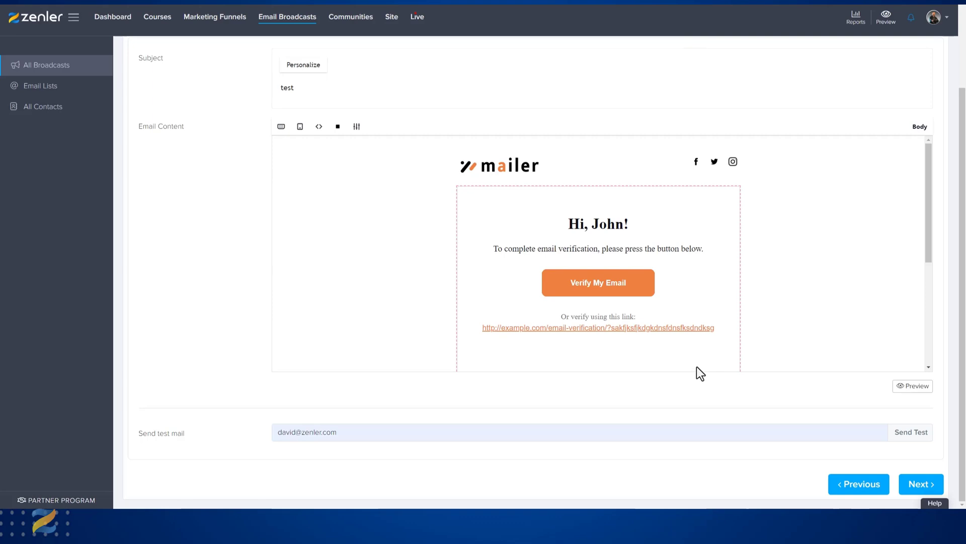
scroll(816, 309, up, 2)
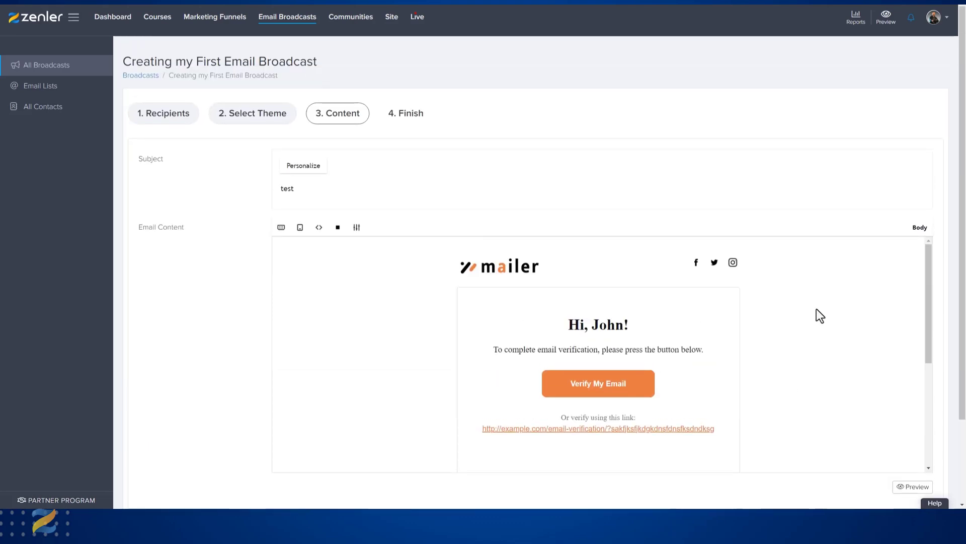
scroll(816, 309, down, 3)
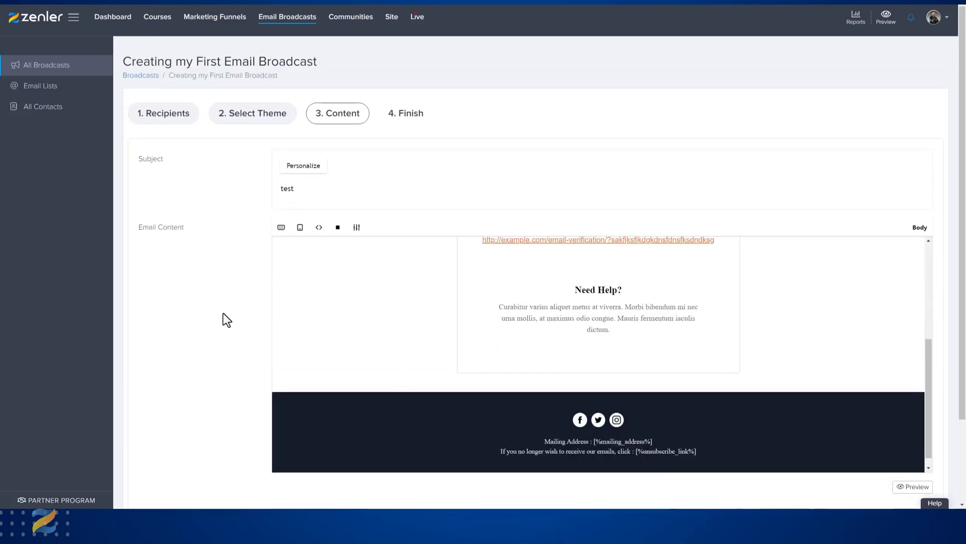
scroll(229, 317, down, 2)
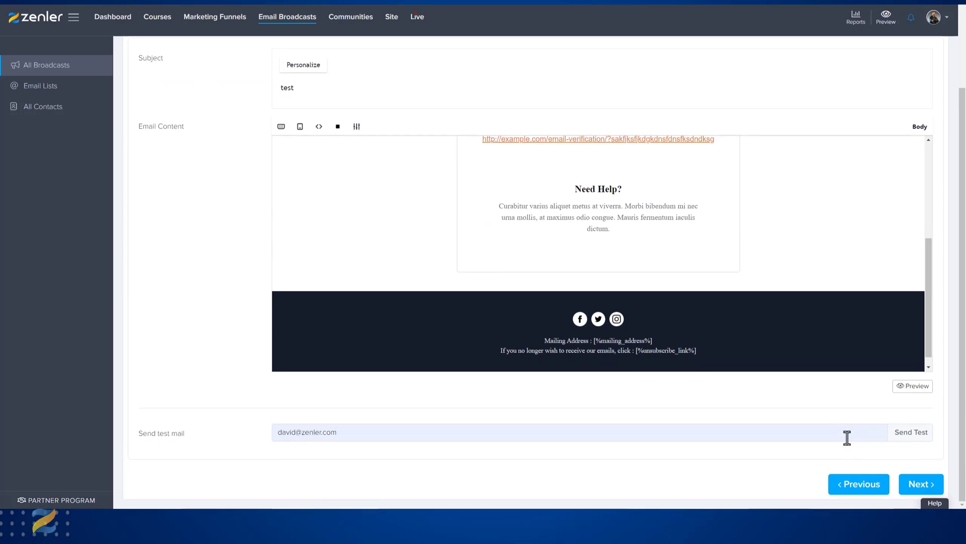
- Advance to the 4. Finish step and try Send now, then Schedule
click(921, 484)
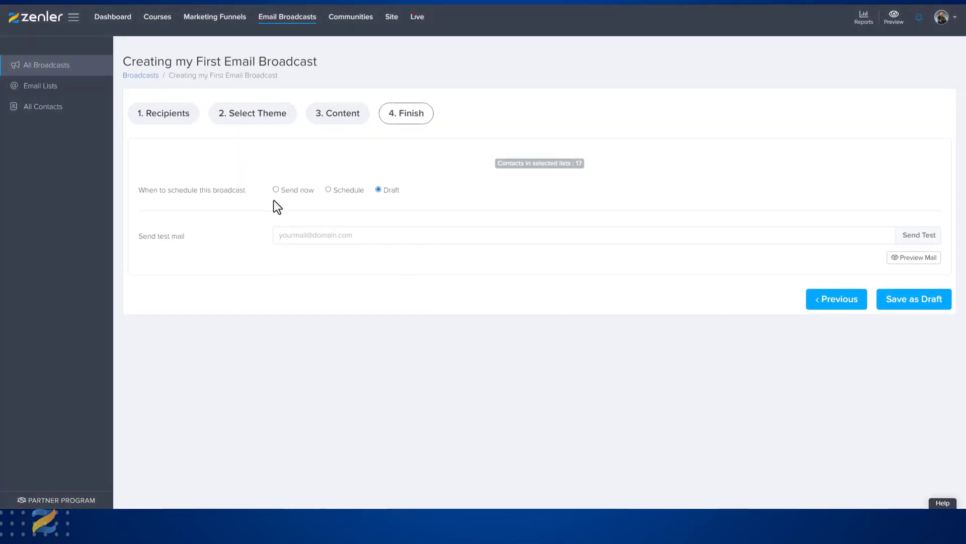
click(275, 189)
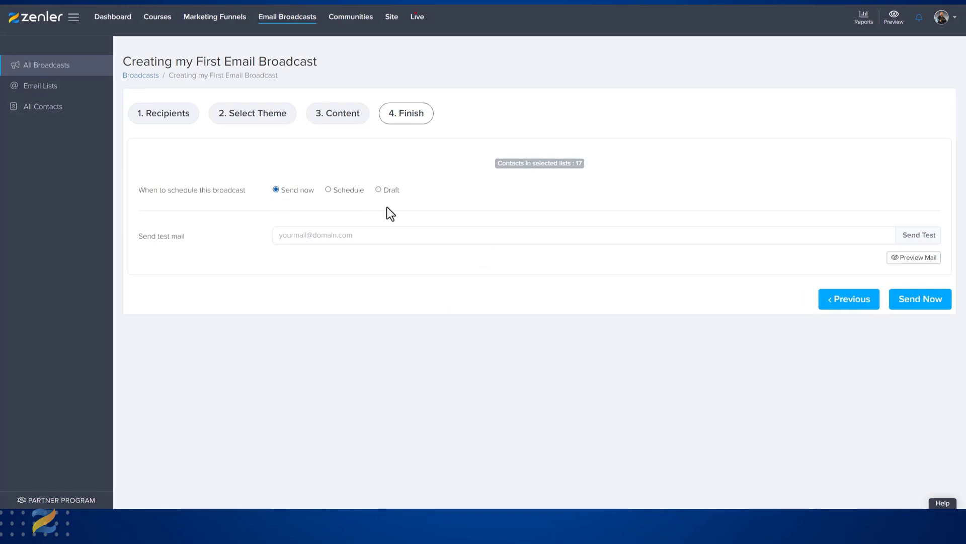
click(329, 189)
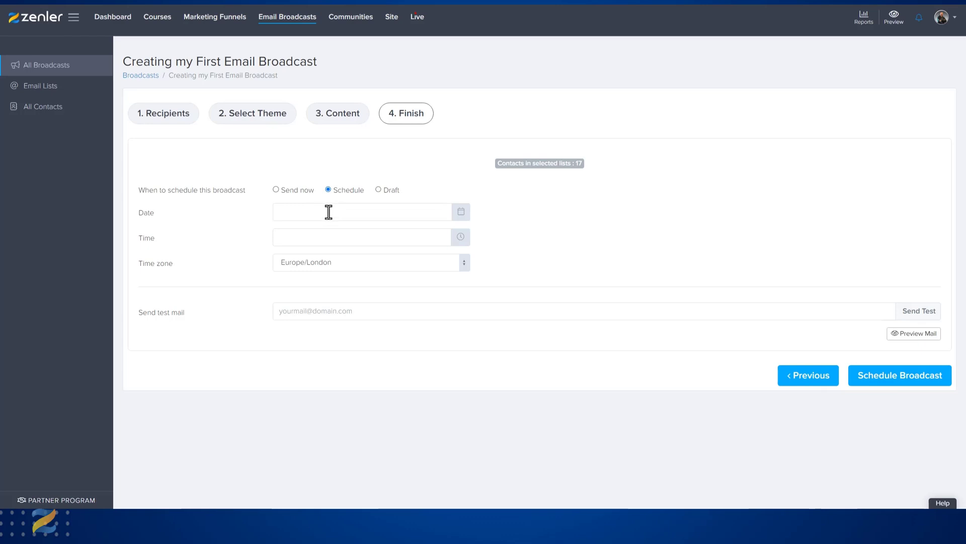